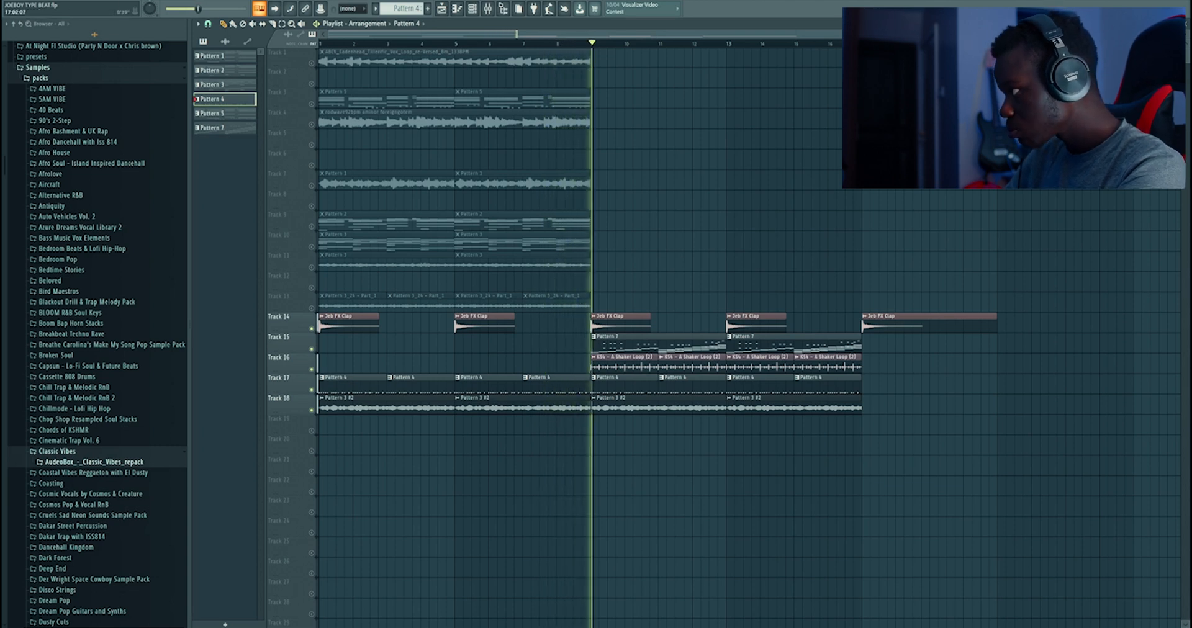
# Play back the whole arrangement in the playlist
pyautogui.moveTo(924, 35); pyautogui.dragTo(723, 46)
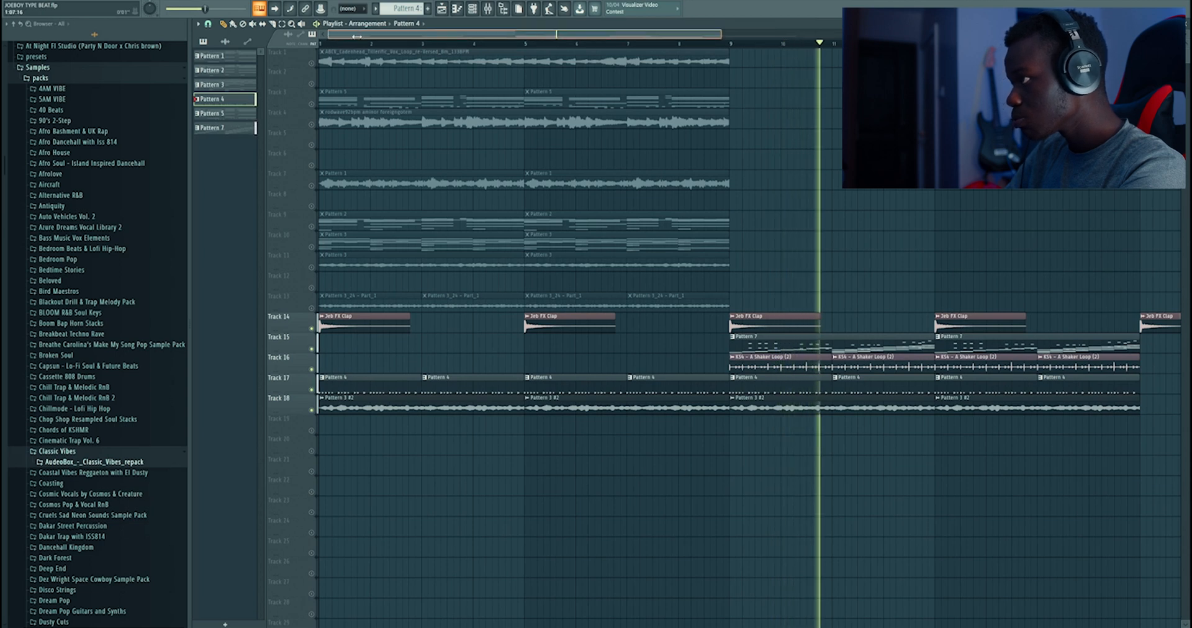
pyautogui.moveTo(329, 35); pyautogui.dragTo(545, 36)
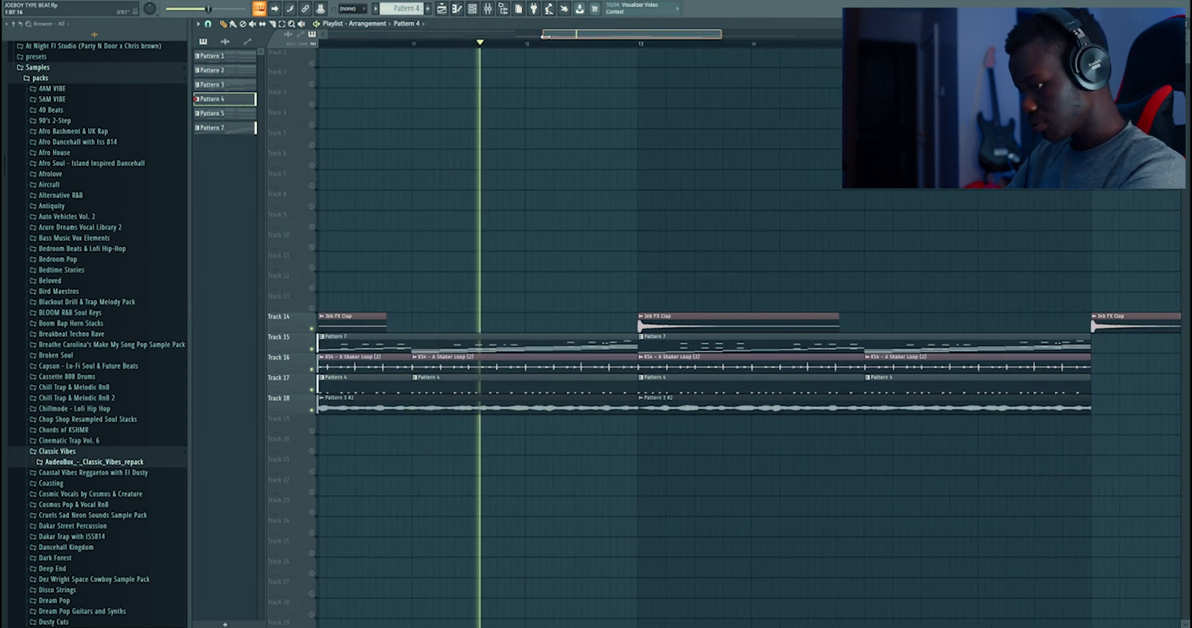
pyautogui.moveTo(546, 37); pyautogui.dragTo(319, 36)
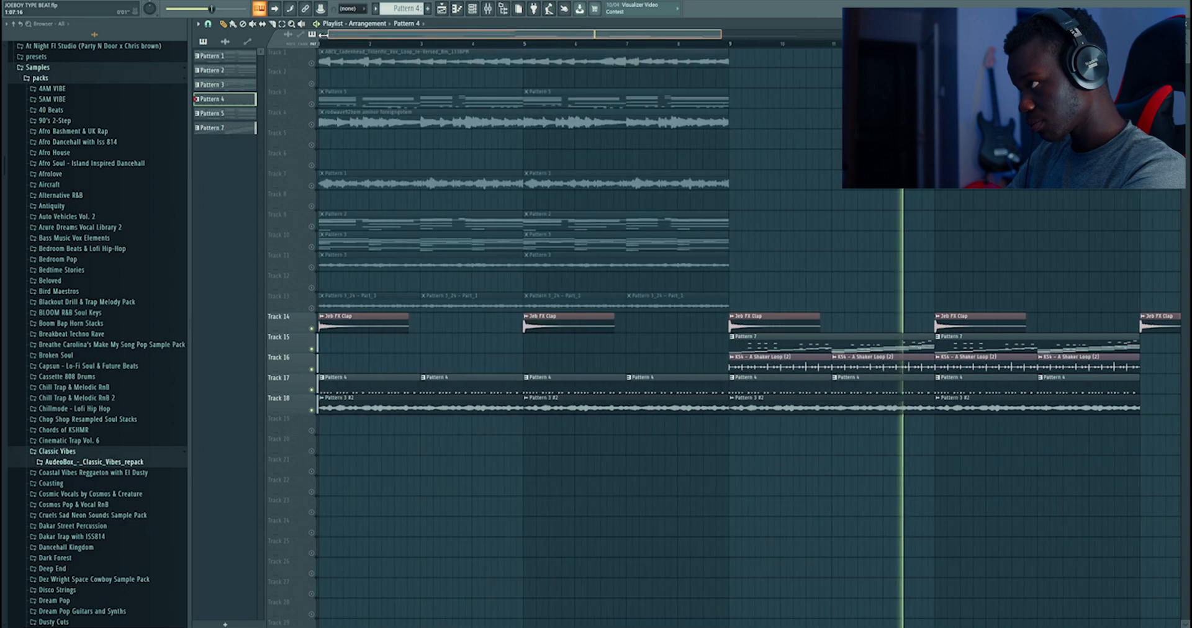
pyautogui.moveTo(723, 35); pyautogui.dragTo(987, 35)
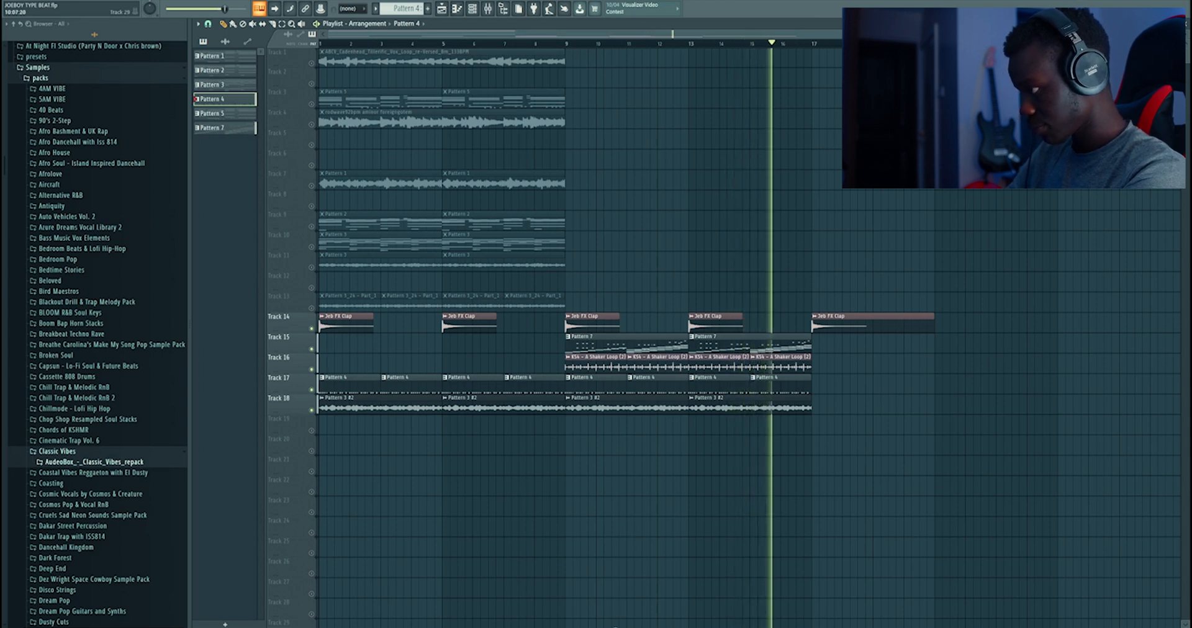
pyautogui.click(627, 627)
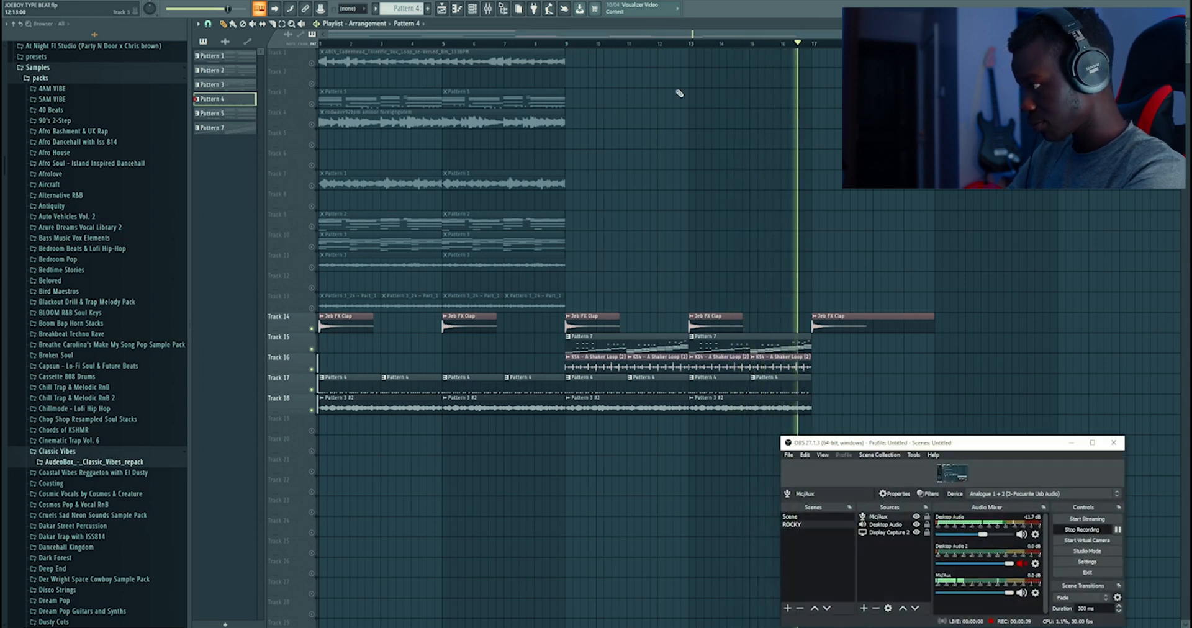
pyautogui.click(676, 1)
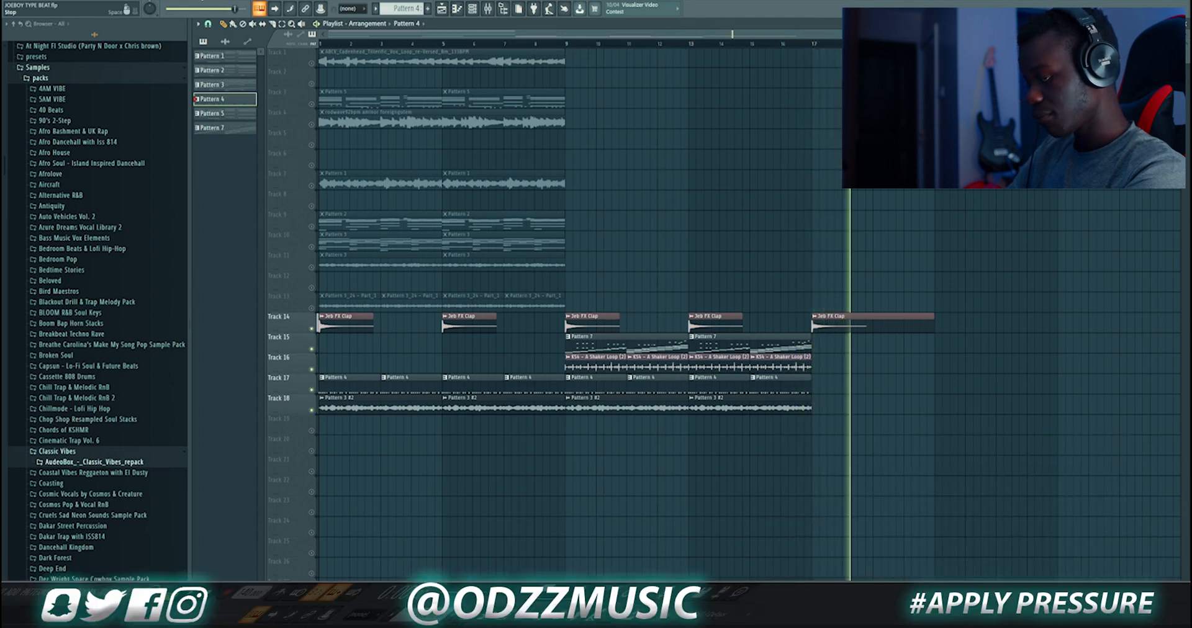
pyautogui.press('space')
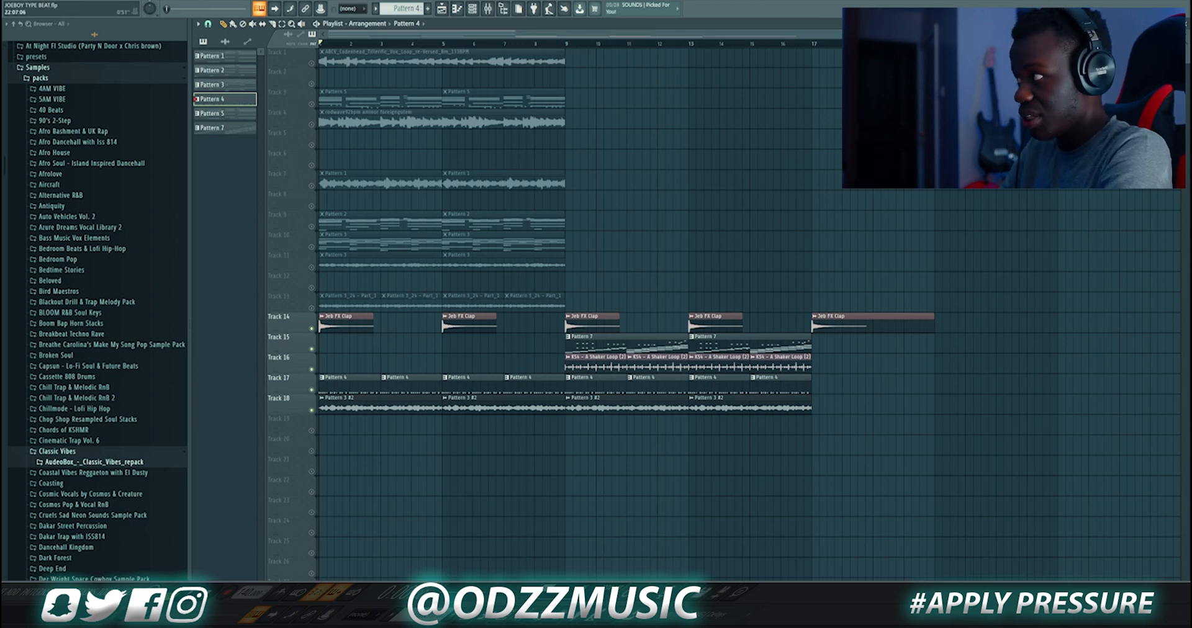
# Solo Track 18 with its Pattern 3 #2 audio clip and play it back
pyautogui.scroll(3, 356, 449)
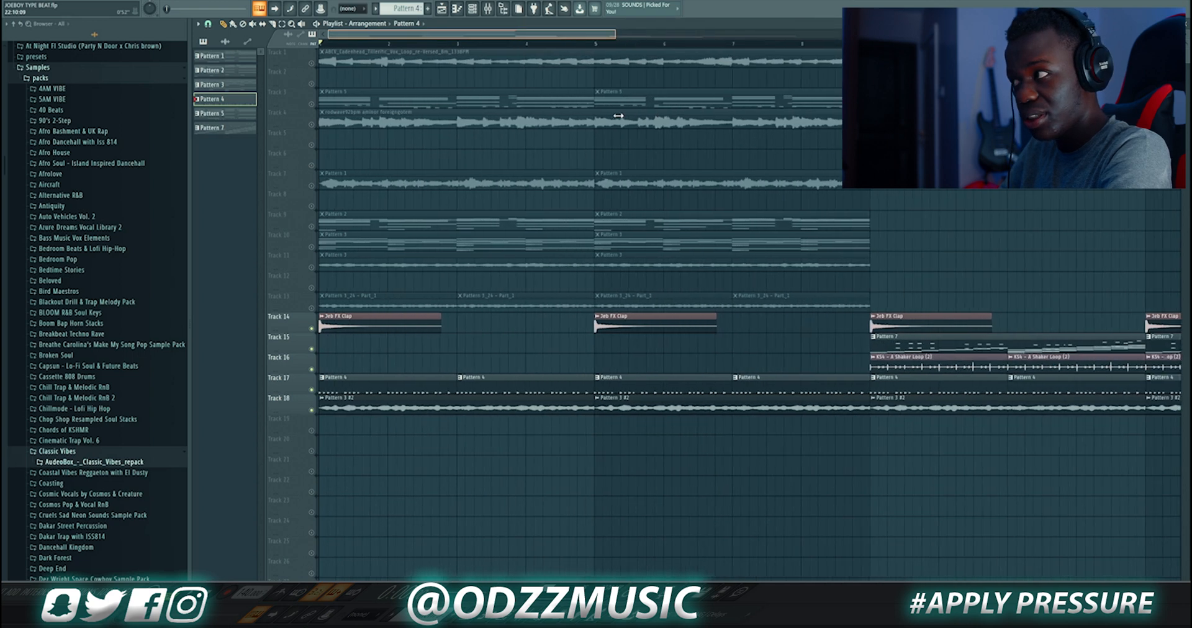
pyautogui.click(393, 405)
pyautogui.rightClick(312, 410)
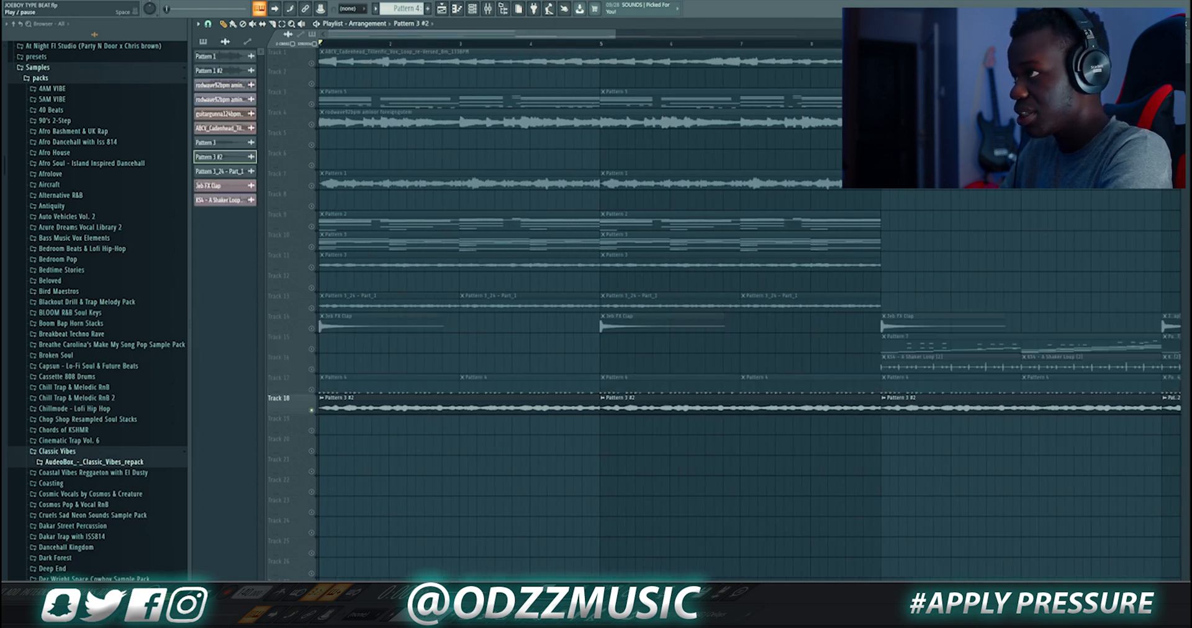
pyautogui.press('space')
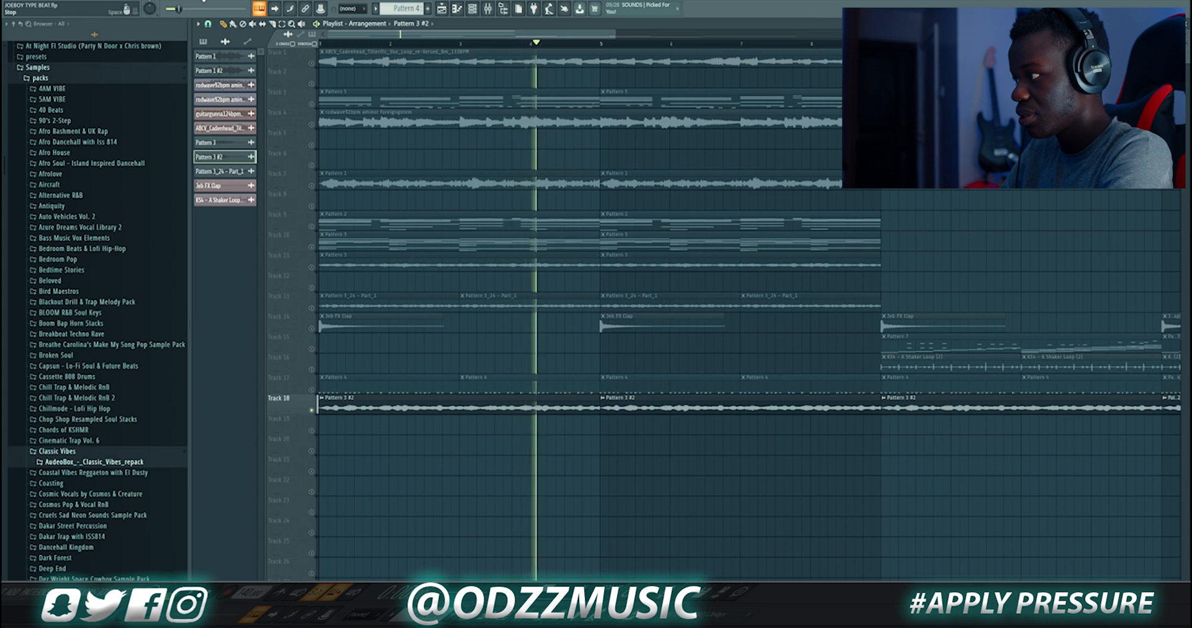
pyautogui.press('space')
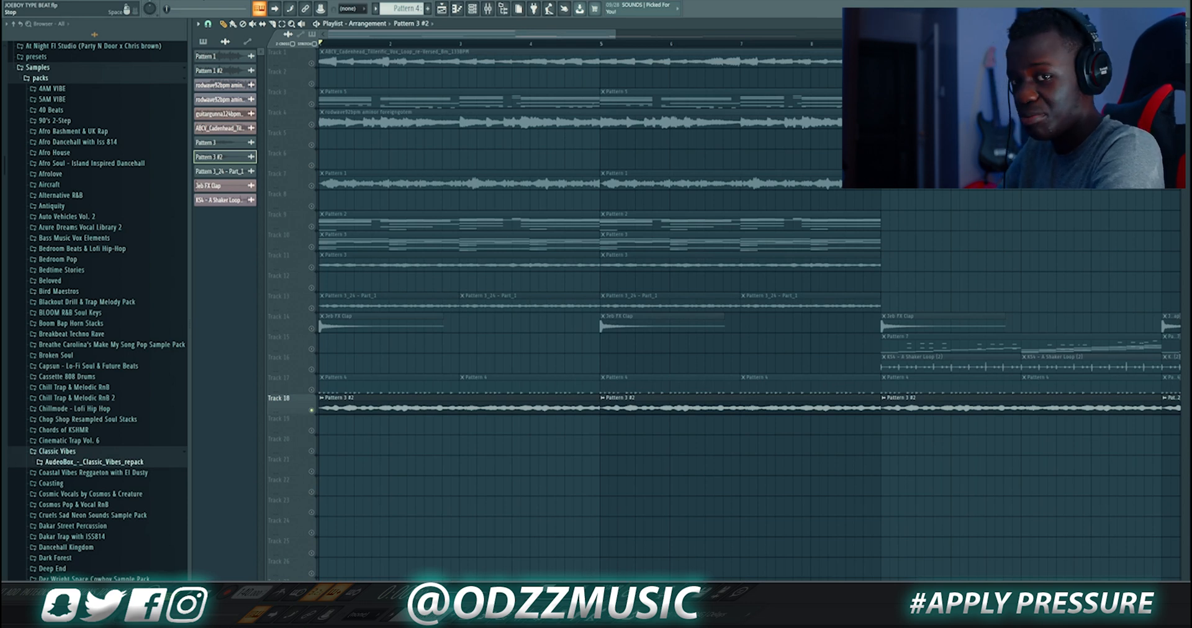
# Open the Omnisphere channel's melody from Pattern 3 in the piano roll and play it
pyautogui.click(477, 10)
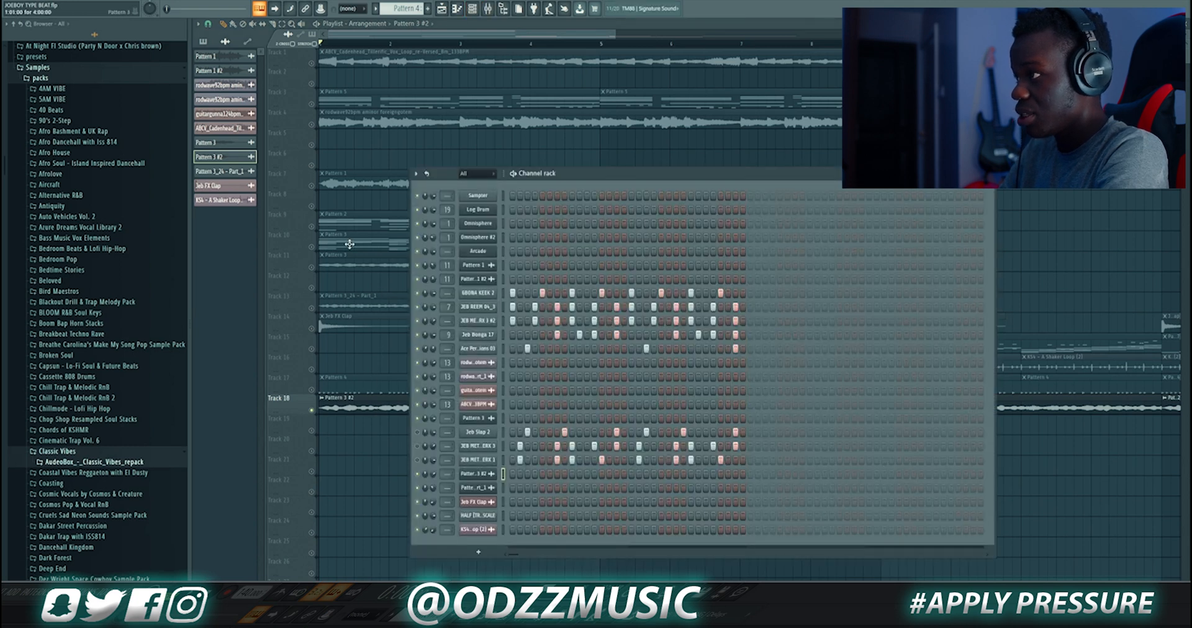
pyautogui.click(350, 244)
pyautogui.click(461, 15)
pyautogui.click(473, 10)
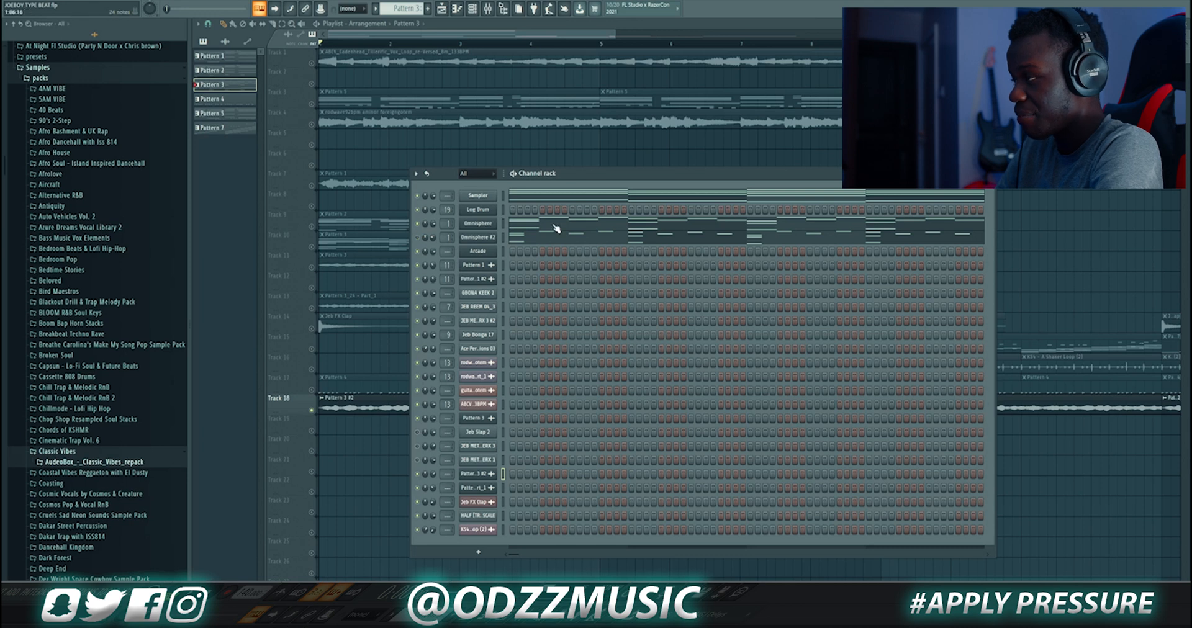
pyautogui.click(532, 227)
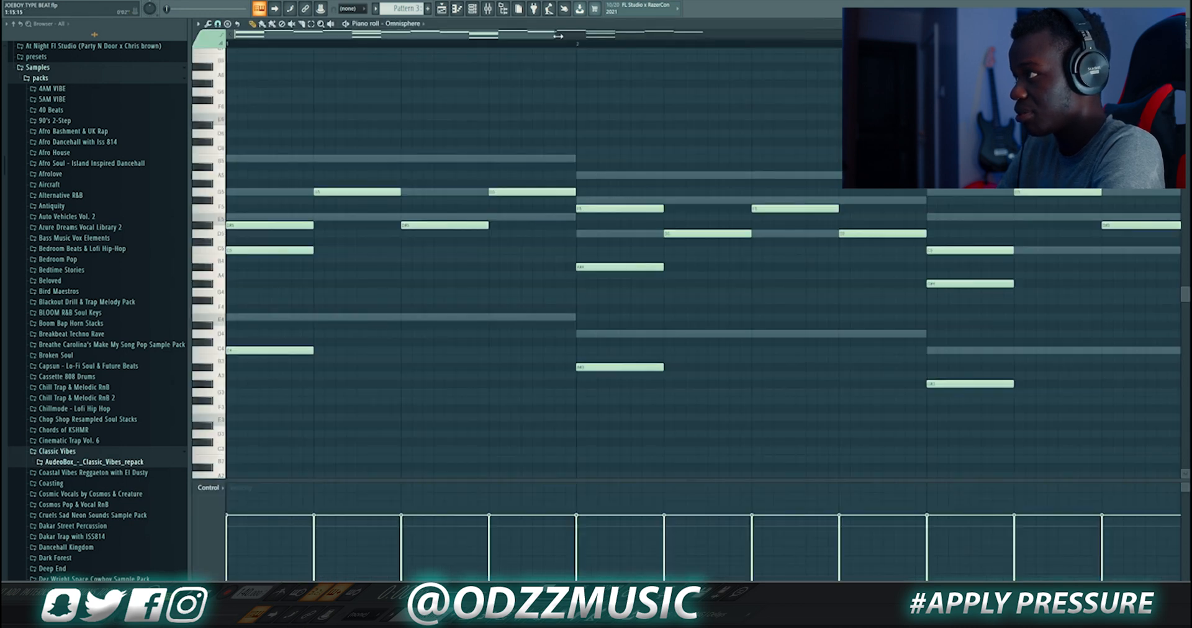
pyautogui.moveTo(558, 36); pyautogui.dragTo(845, 36)
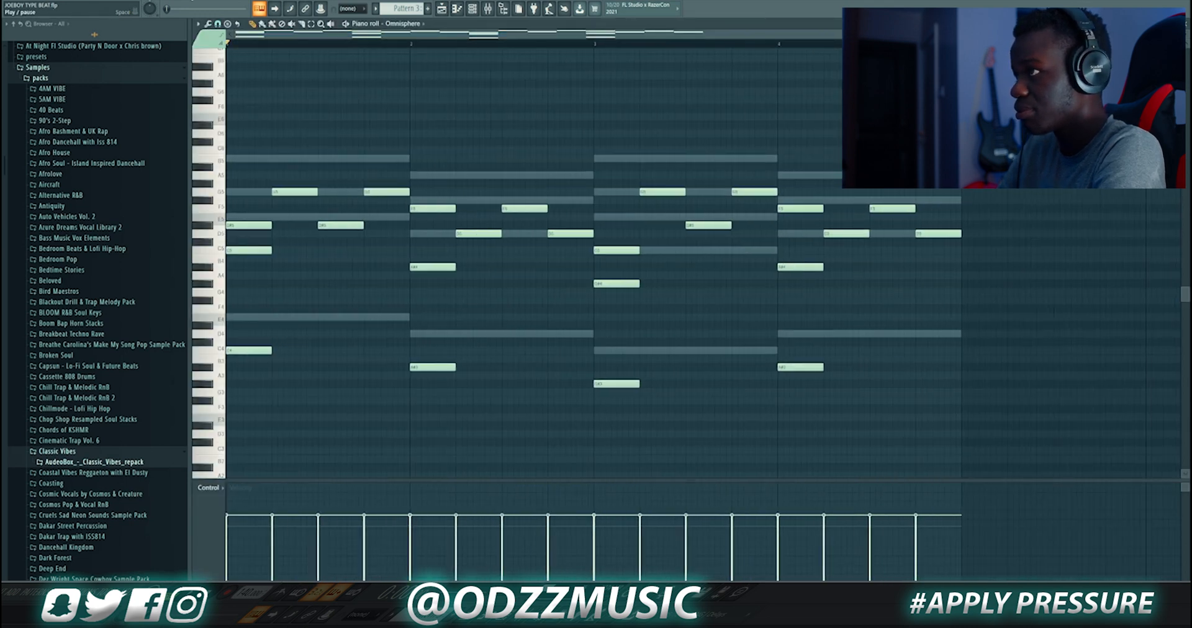
pyautogui.press('space')
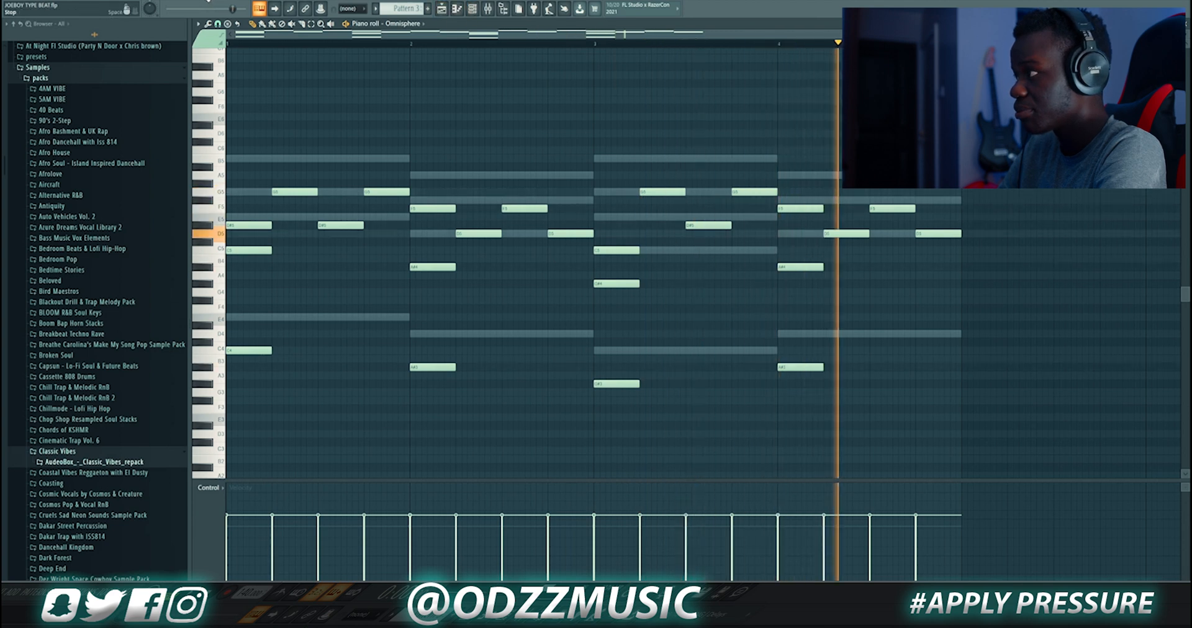
# Open the Omnisphere plugin to inspect its Love Signs and Triangles patch
pyautogui.click(207, 1)
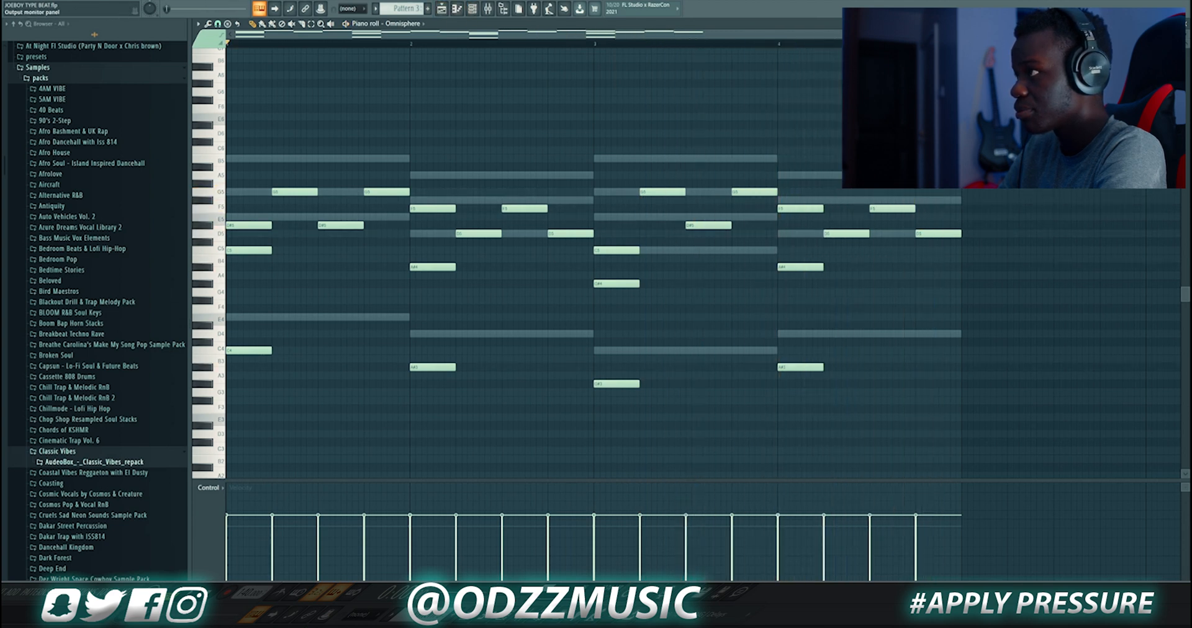
pyautogui.click(472, 8)
pyautogui.click(488, 227)
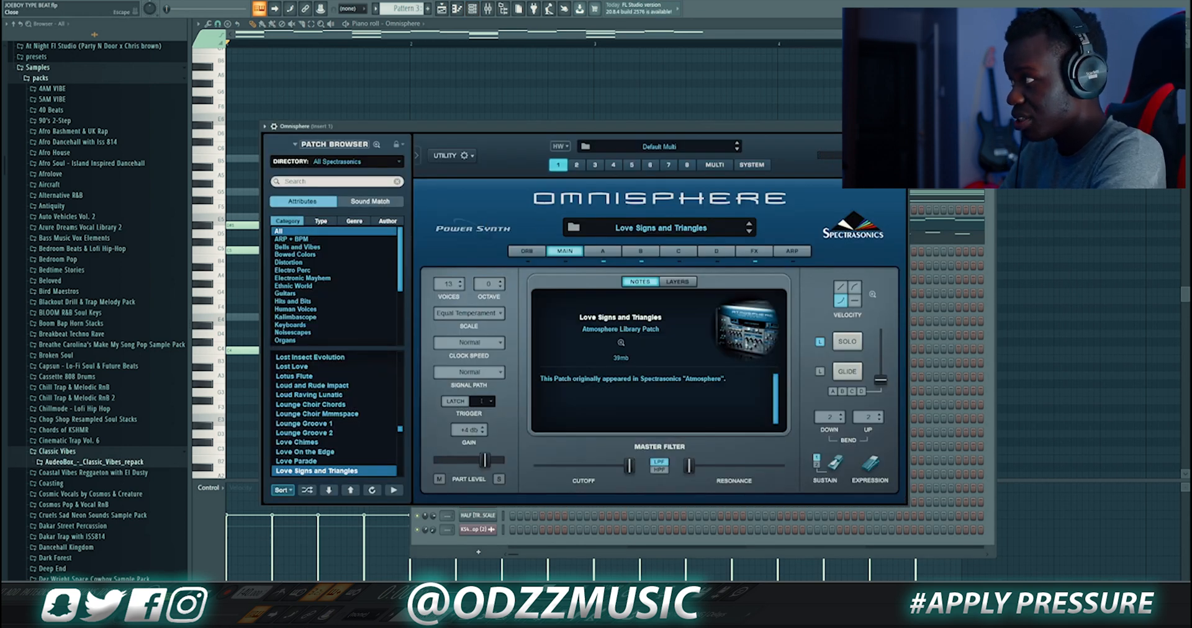
pyautogui.click(900, 126)
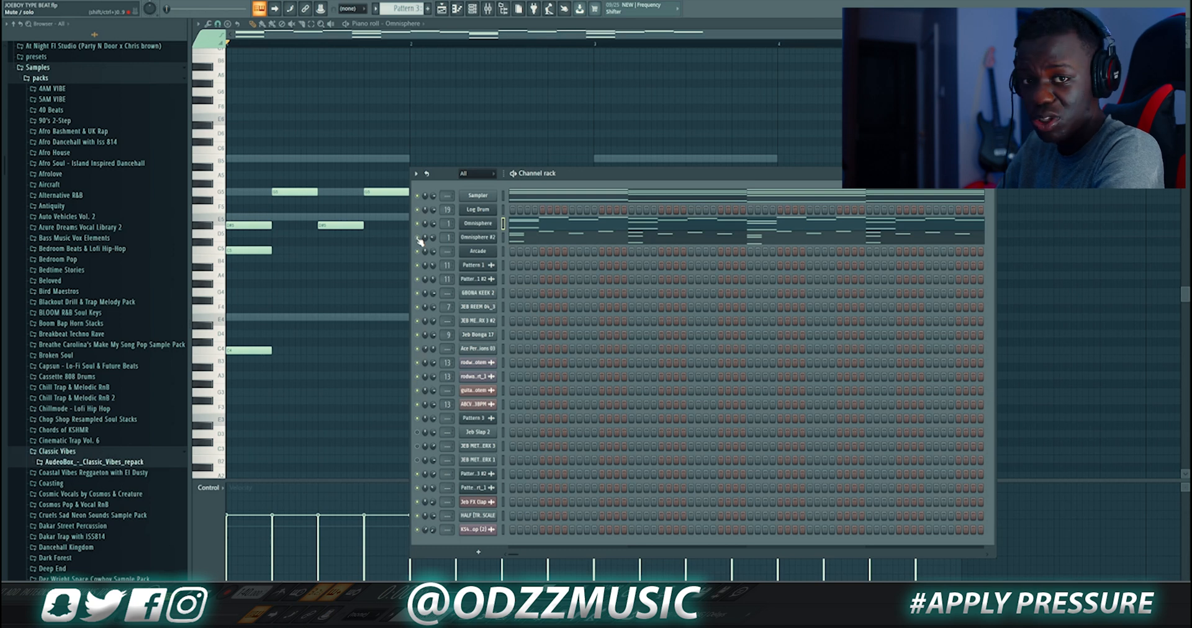
# Inspect the Omnisphere #2 Toy Piano - Grand Haunted patch and play its piano roll notes
pyautogui.click(491, 238)
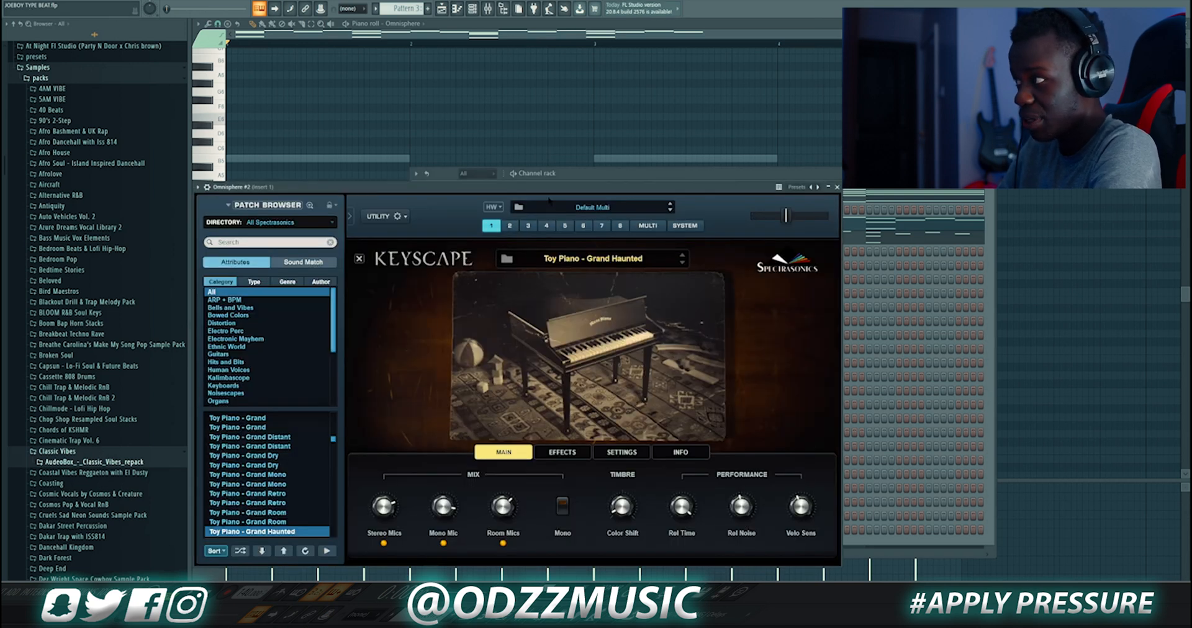
pyautogui.moveTo(539, 187); pyautogui.dragTo(554, 321)
pyautogui.click(418, 229)
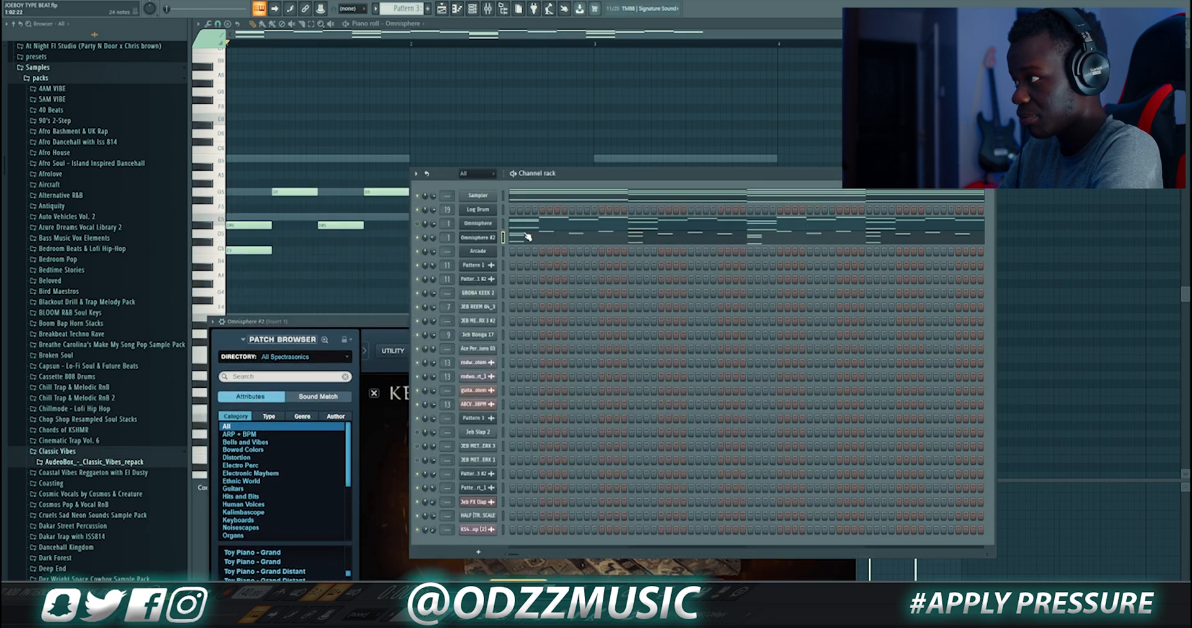
pyautogui.click(527, 236)
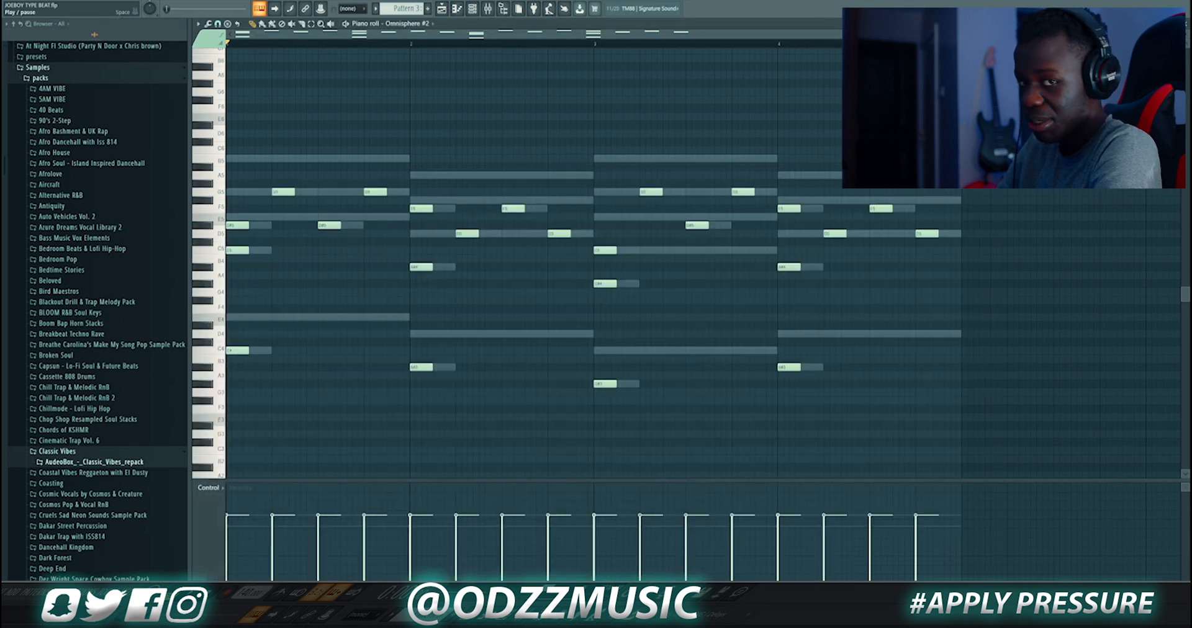
pyautogui.press('space')
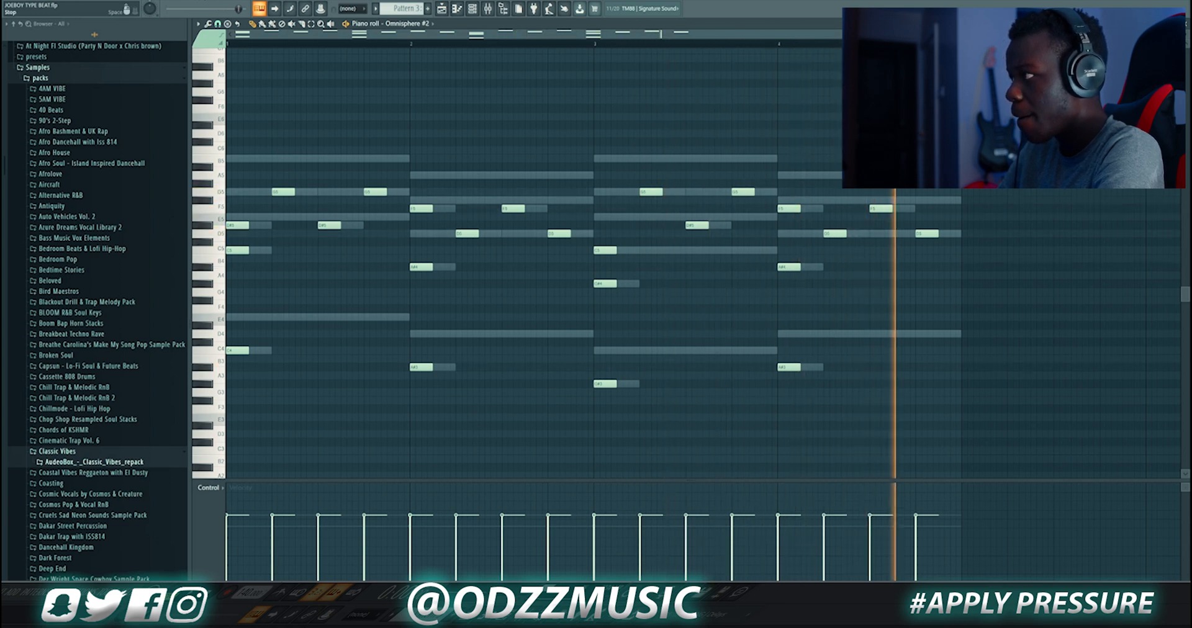
pyautogui.press('space')
# Play Pattern 3 while viewing both Omnisphere channels' notes in the channel rack and piano roll
pyautogui.click(472, 8)
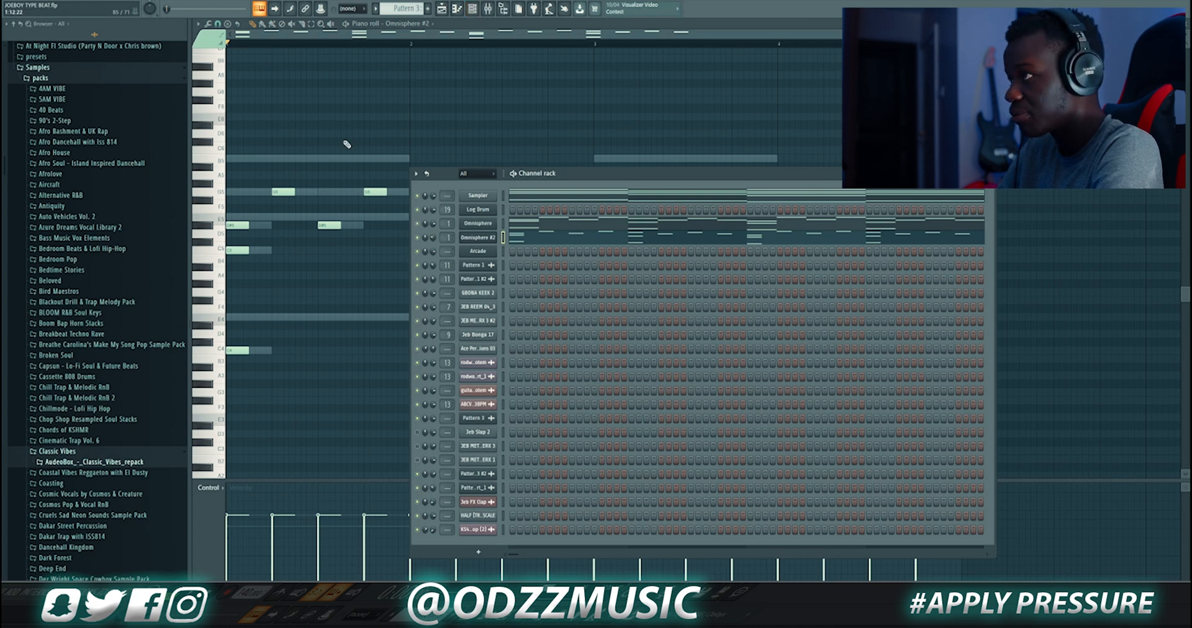
pyautogui.press('space')
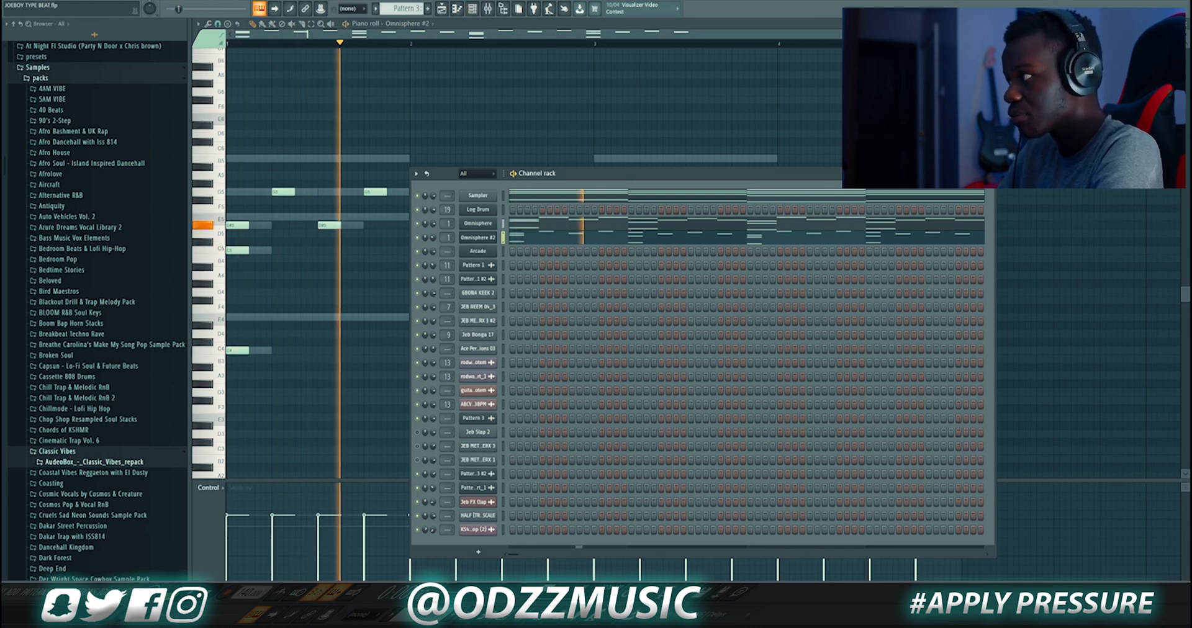
pyautogui.click(609, 224)
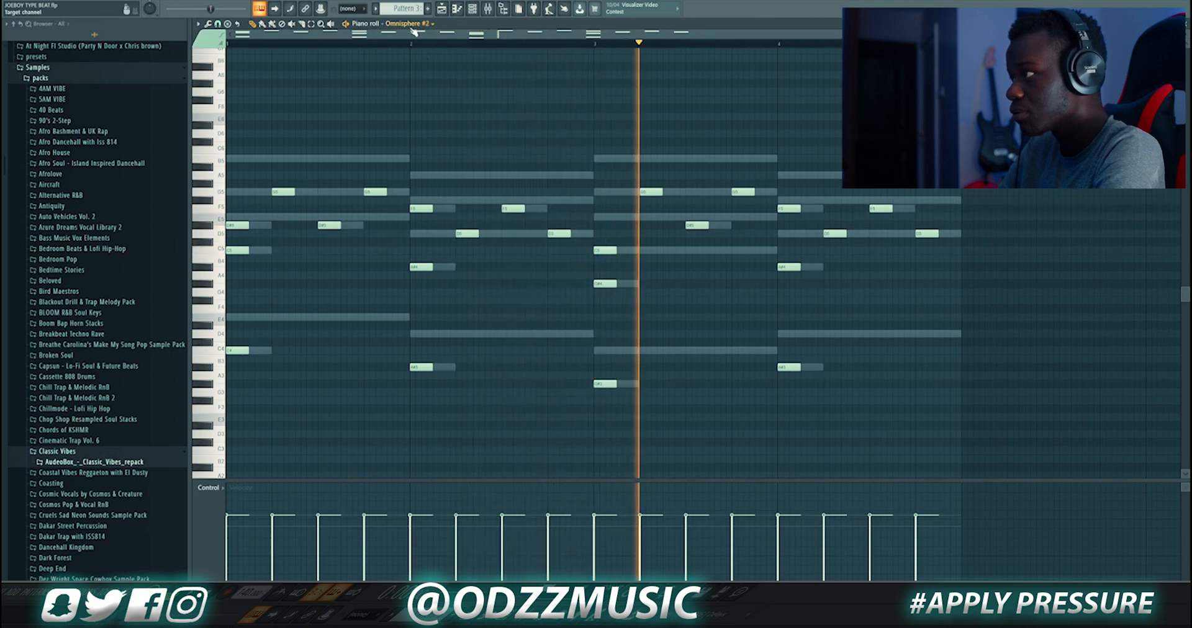
pyautogui.scroll(-1, 414, 31)
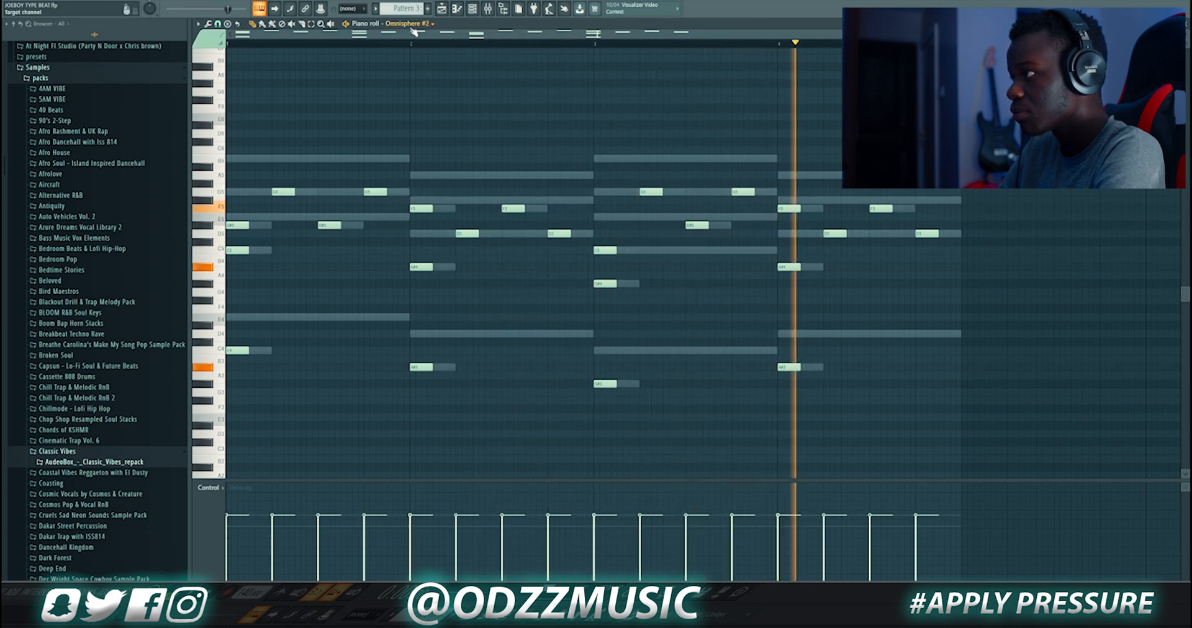
pyautogui.click(460, 9)
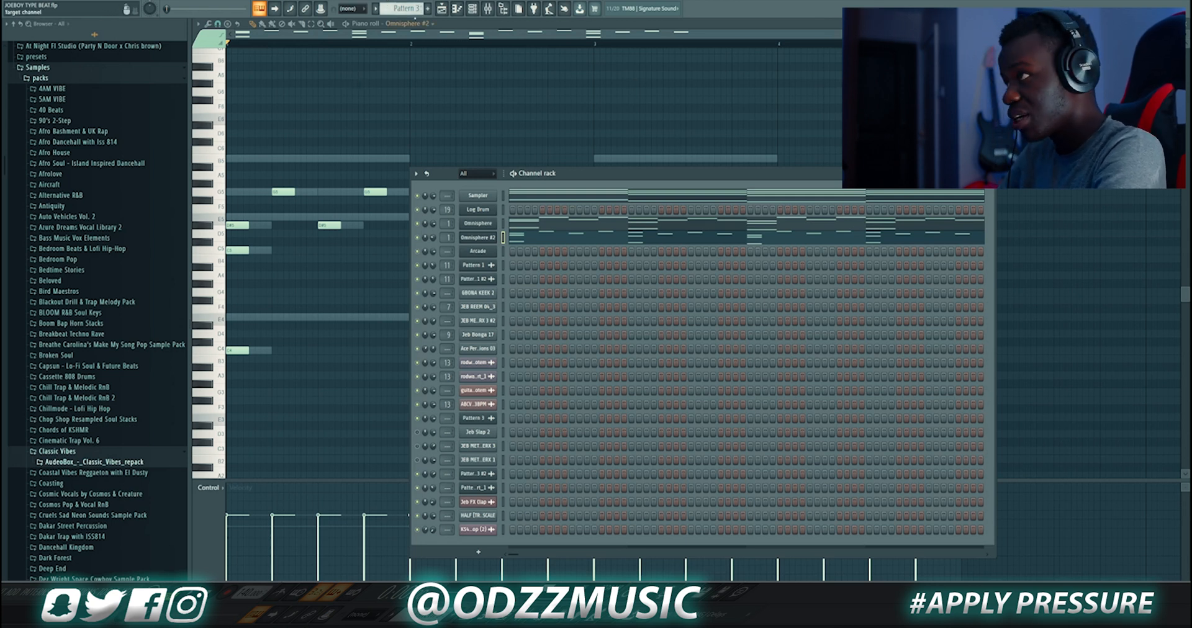
# Select Pattern 3 in the pattern selector and return to the playlist
pyautogui.click(404, 8)
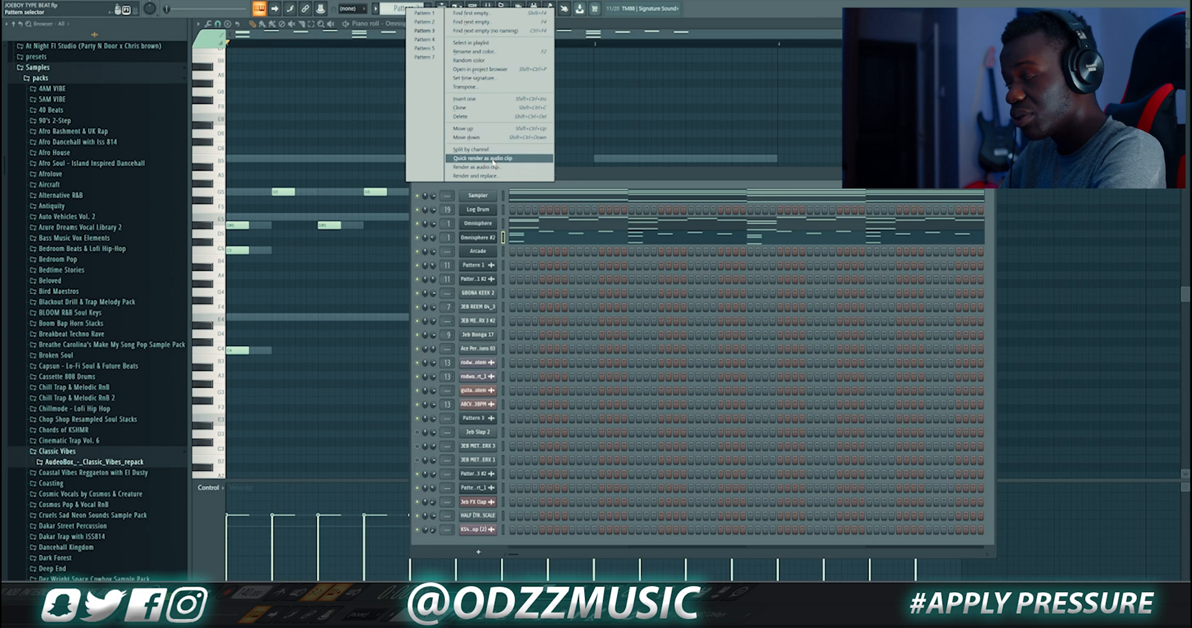
pyautogui.click(379, 34)
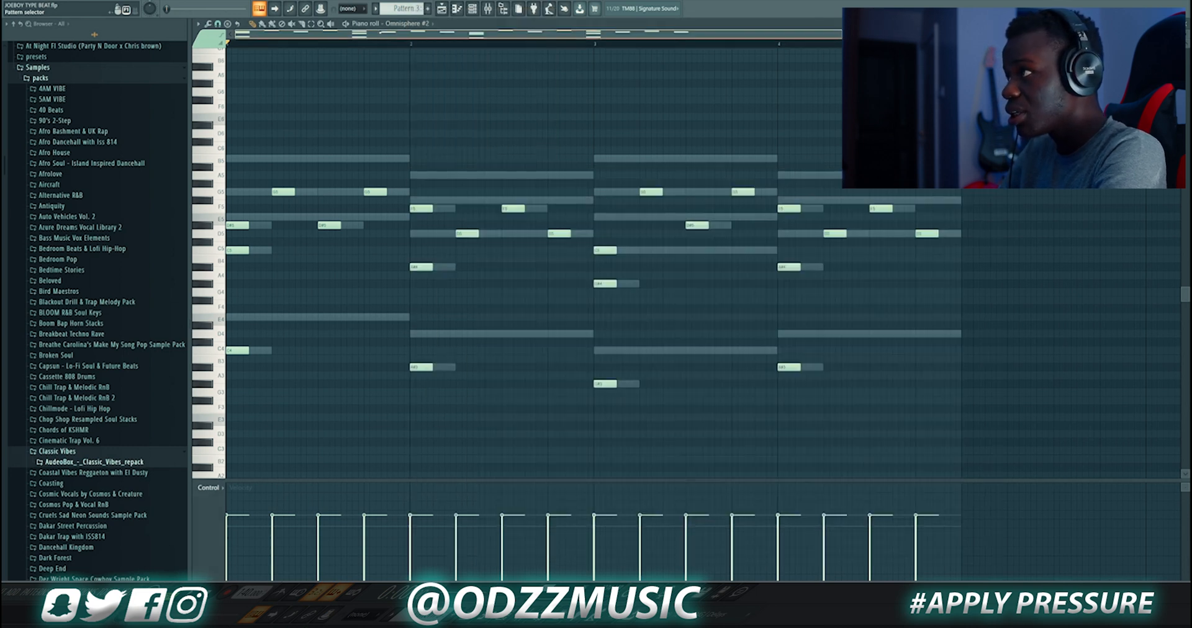
pyautogui.click(442, 8)
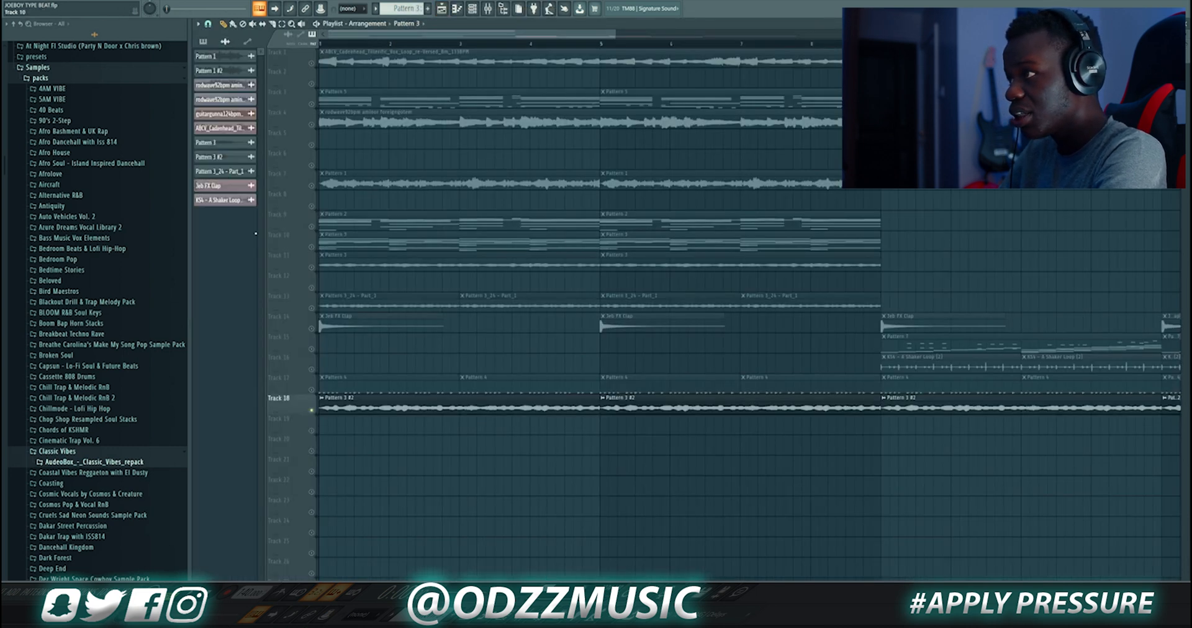
# Open the Track 18 Pattern 3 #2 audio clip's settings and play the arrangement
pyautogui.click(338, 398)
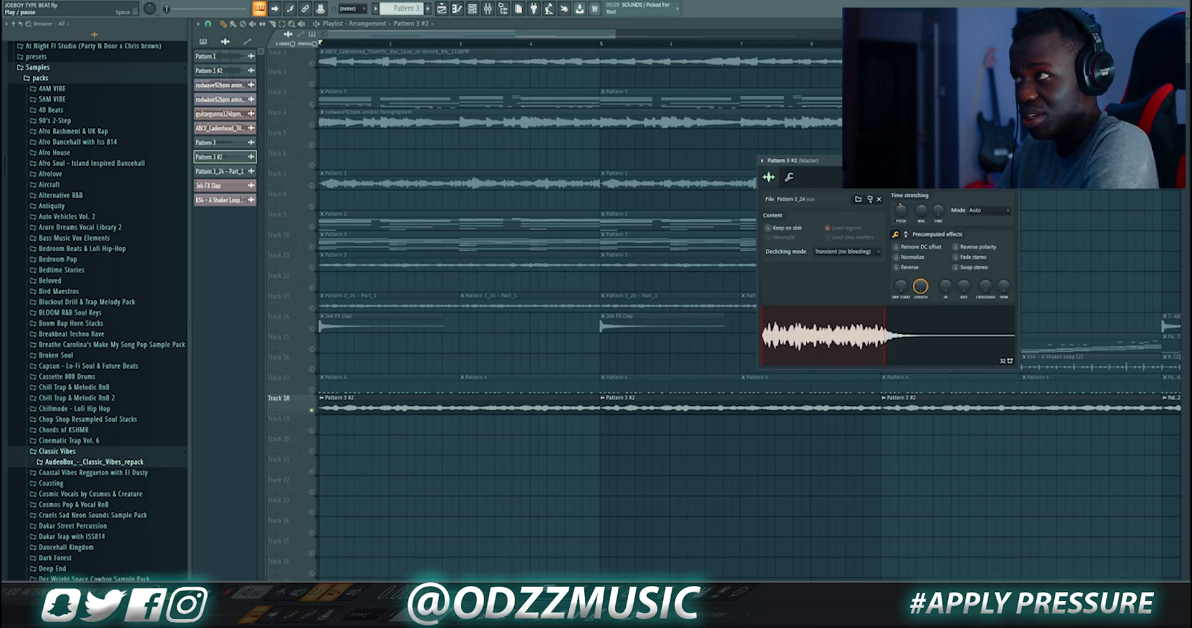
pyautogui.press('space')
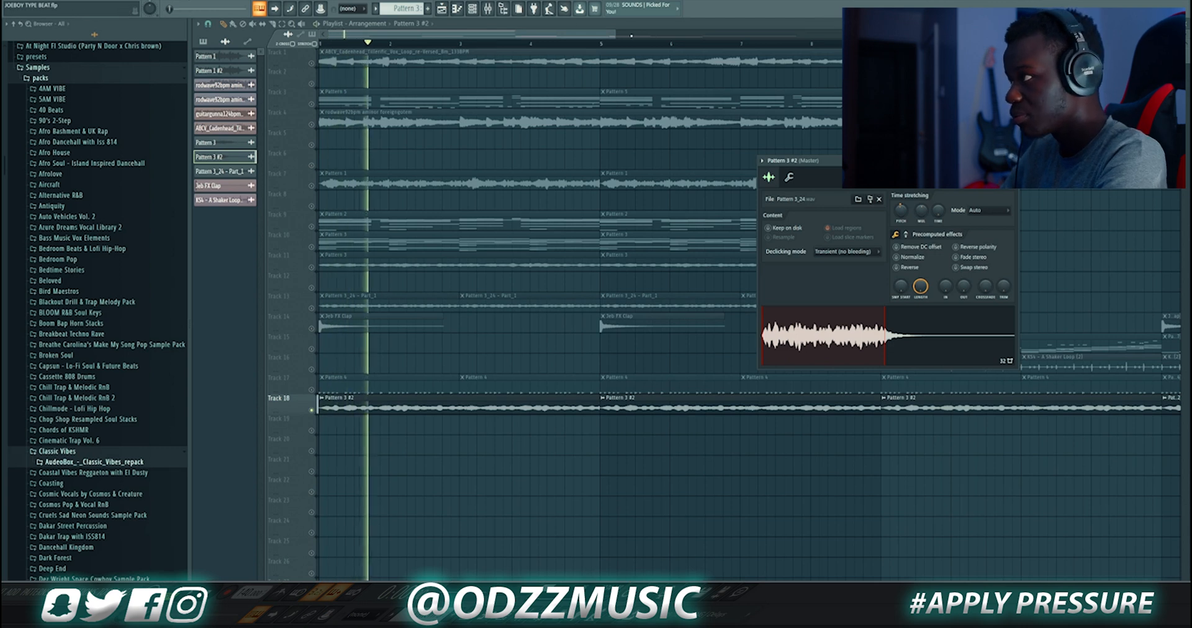
pyautogui.moveTo(615, 34); pyautogui.dragTo(831, 38)
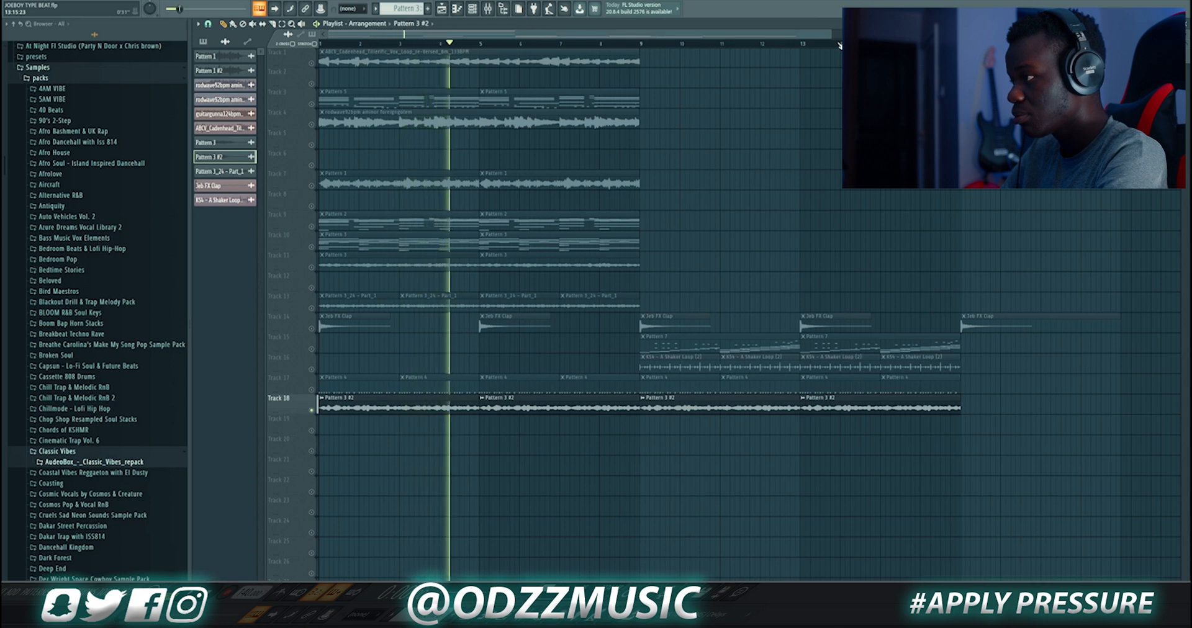
pyautogui.press('space')
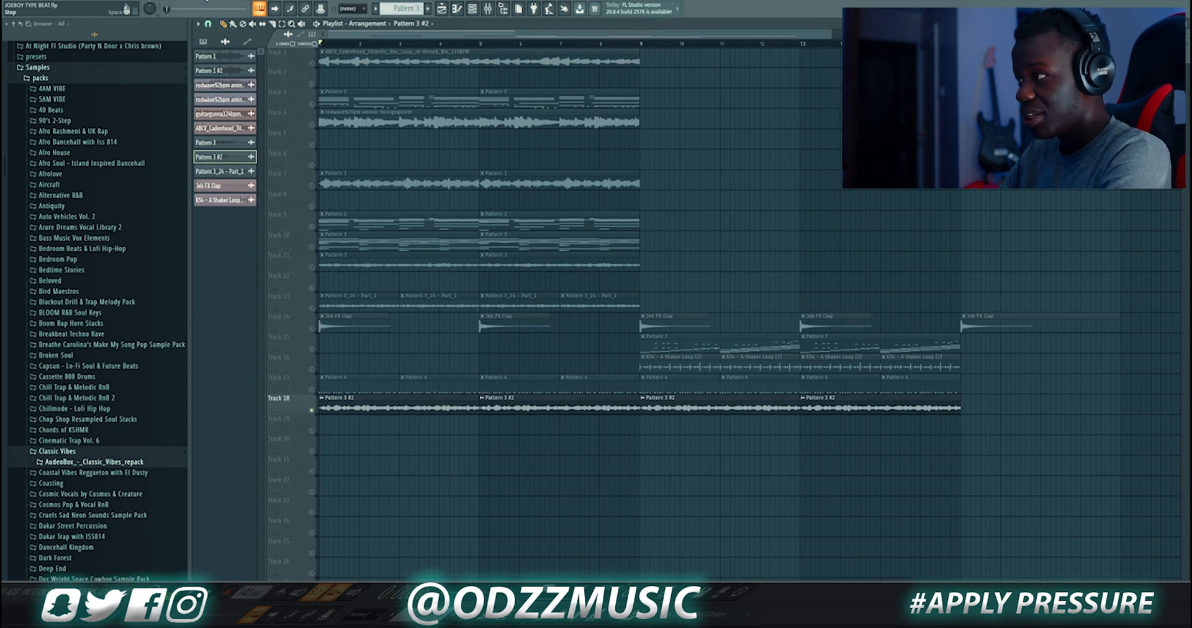
# Select Pattern 4, open the channel rack, and solo the GBONA KEEK 2 channel while playing and stopping
pyautogui.click(476, 9)
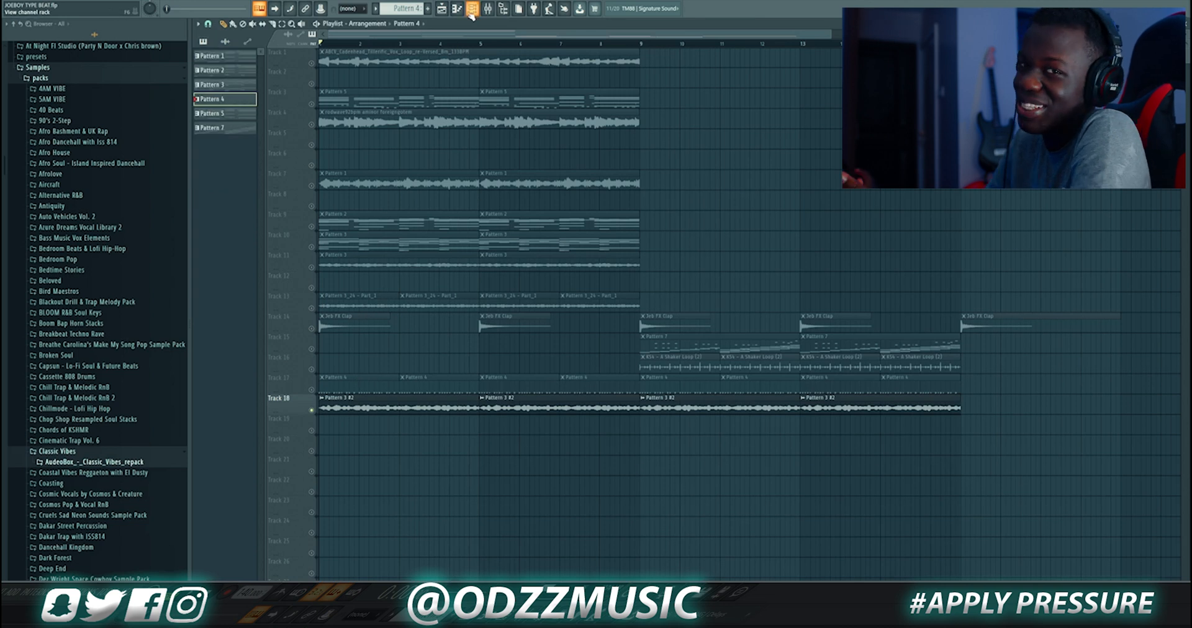
pyautogui.click(471, 11)
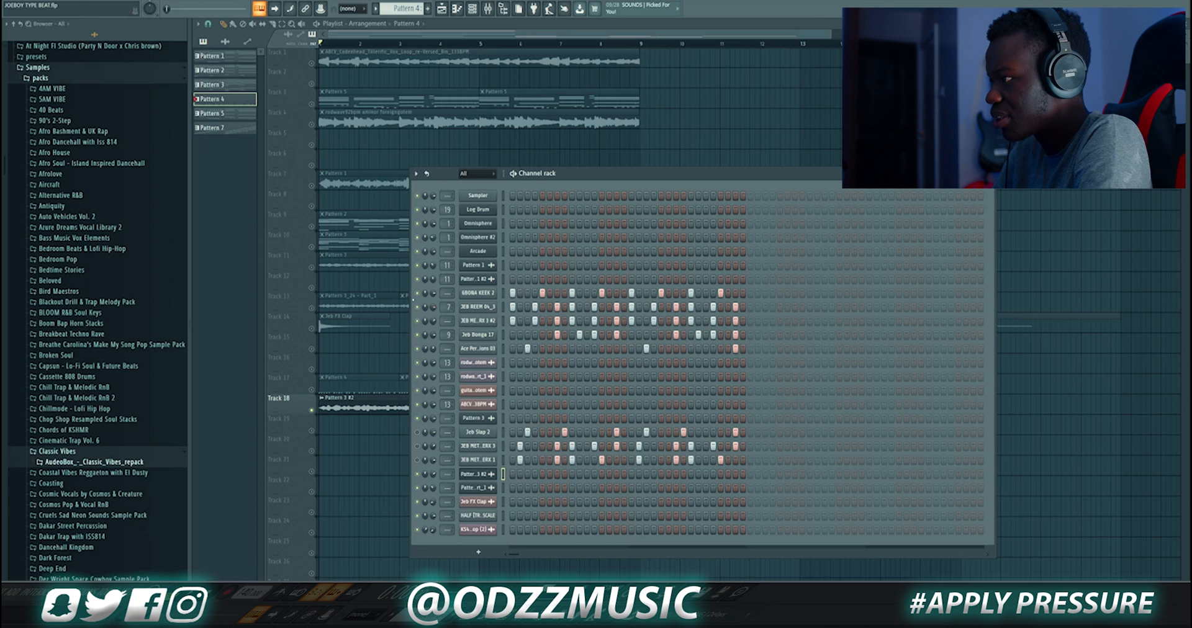
pyautogui.rightClick(418, 293)
pyautogui.click(432, 300)
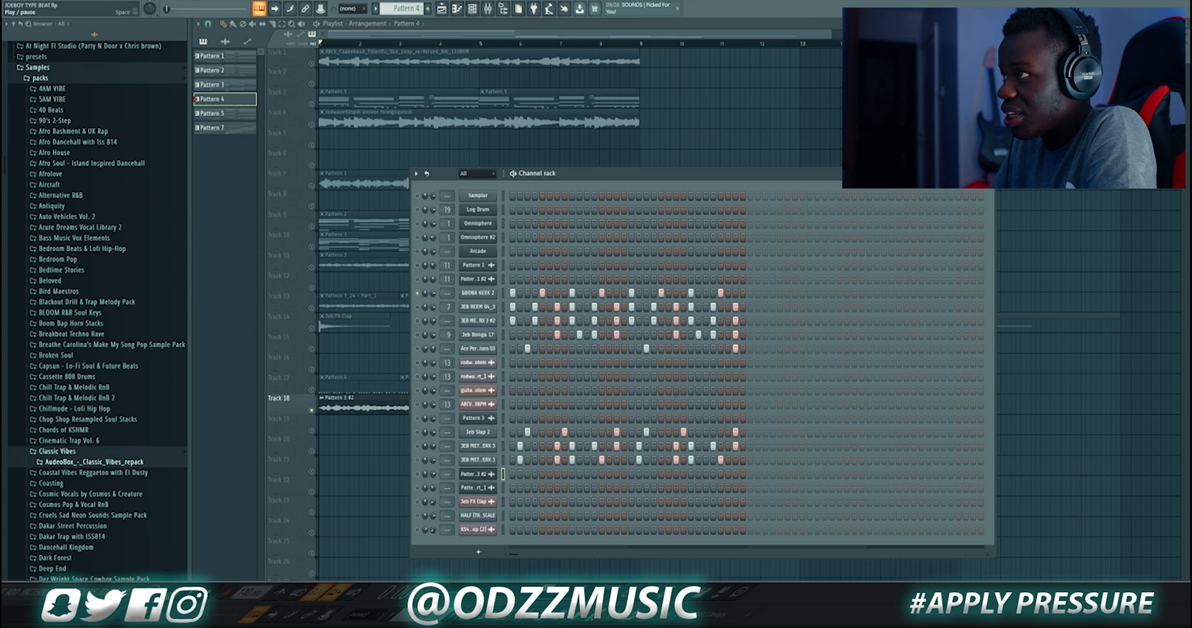
pyautogui.press('space')
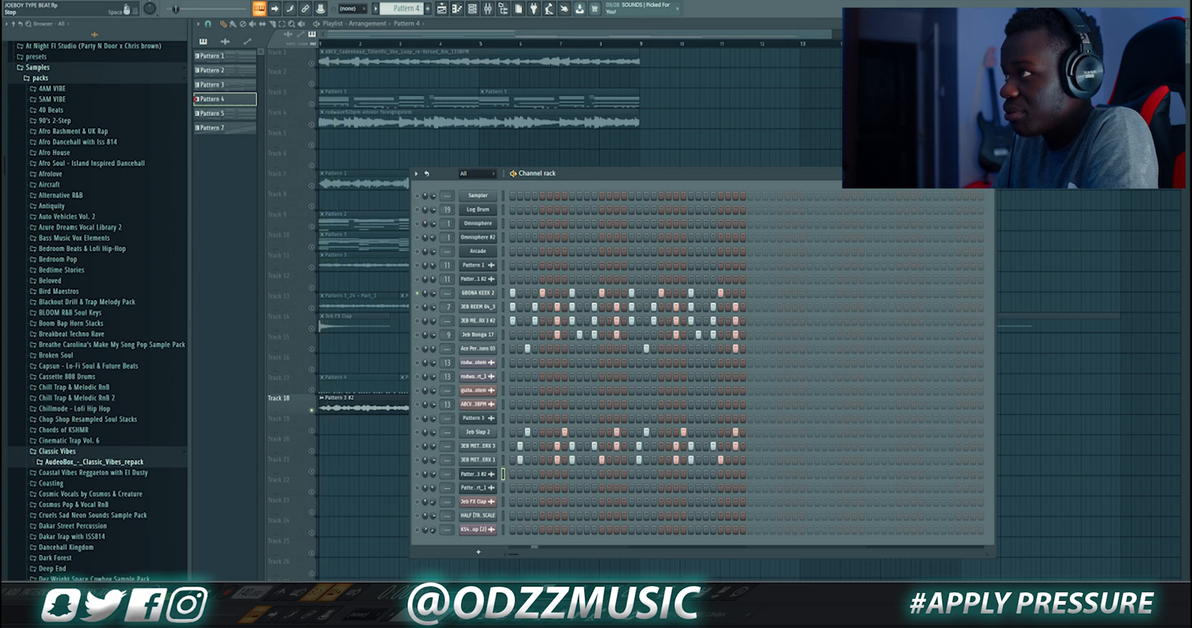
pyautogui.press('space')
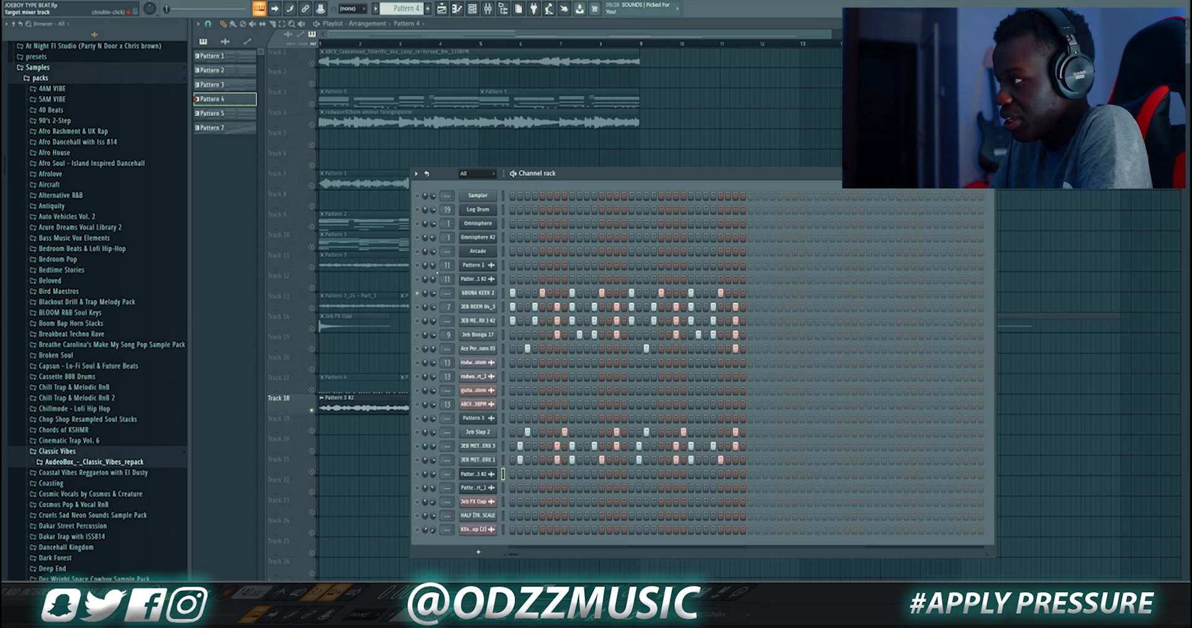
# Inspect the GBONA KEEK 2 channel's sample settings and volume envelope, then close the window
pyautogui.click(474, 293)
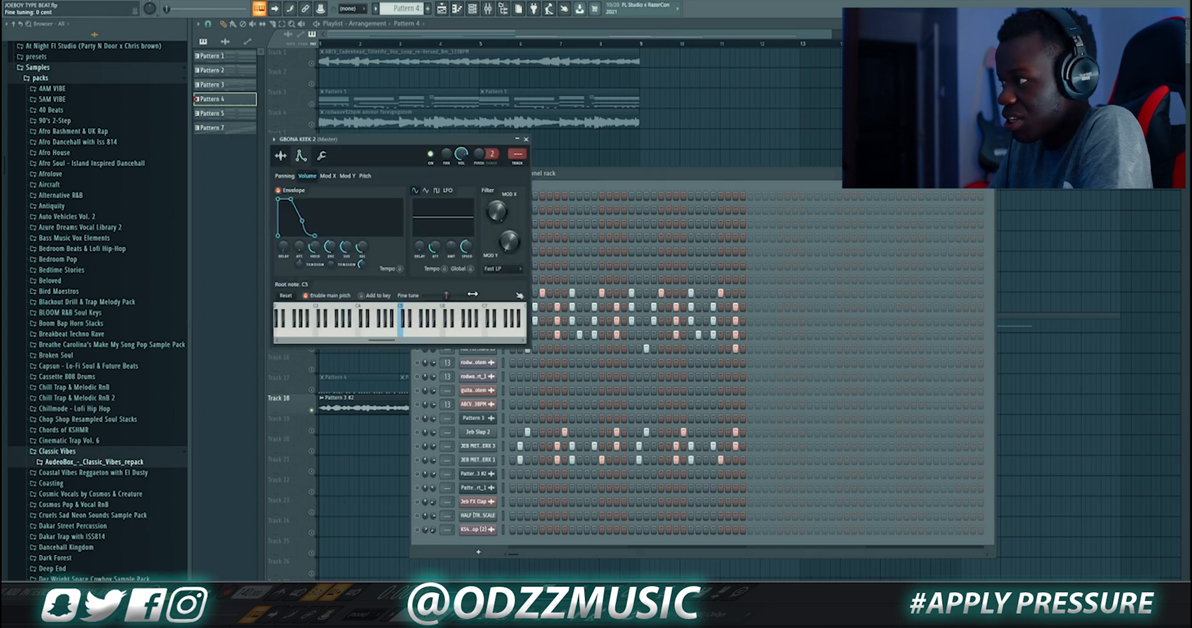
pyautogui.click(281, 157)
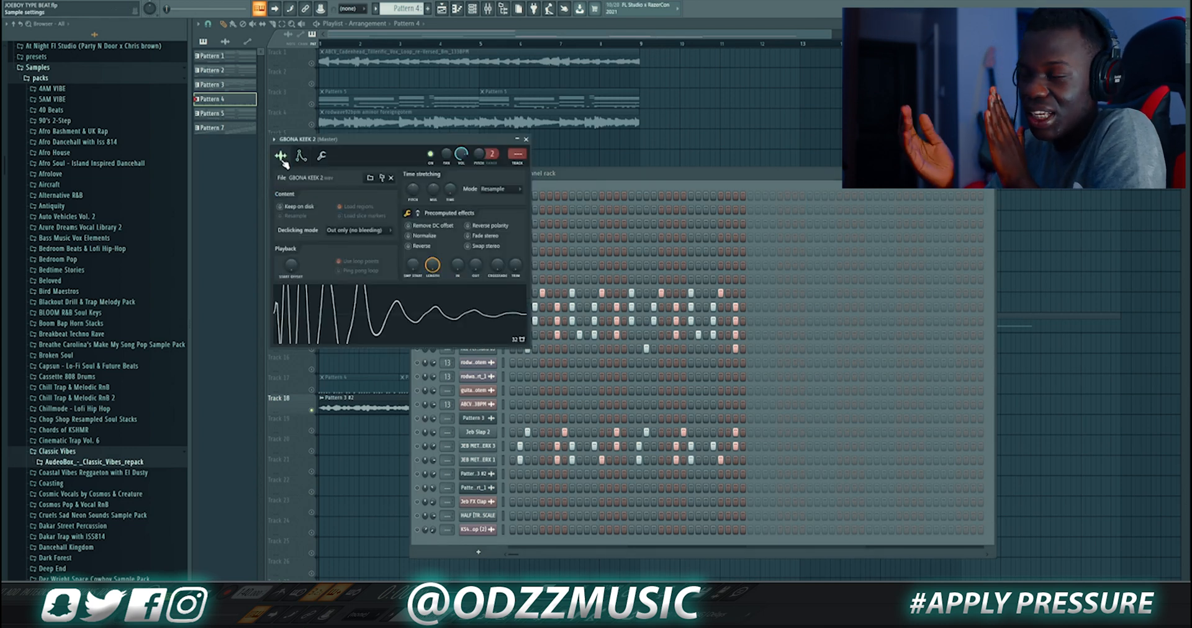
pyautogui.click(302, 157)
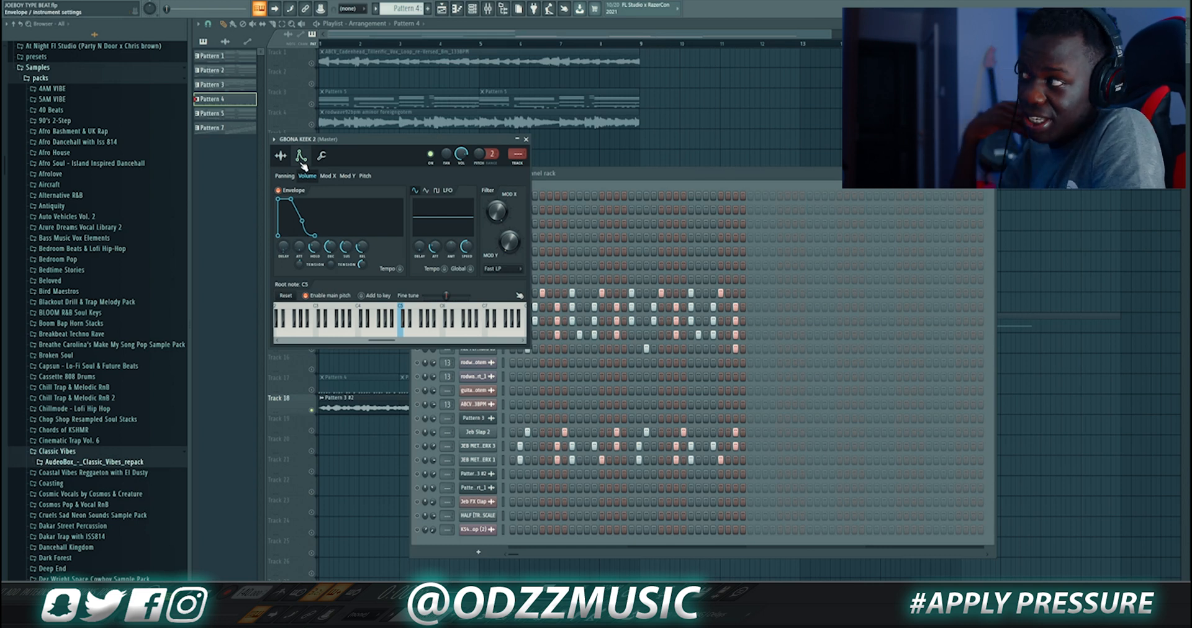
pyautogui.click(526, 139)
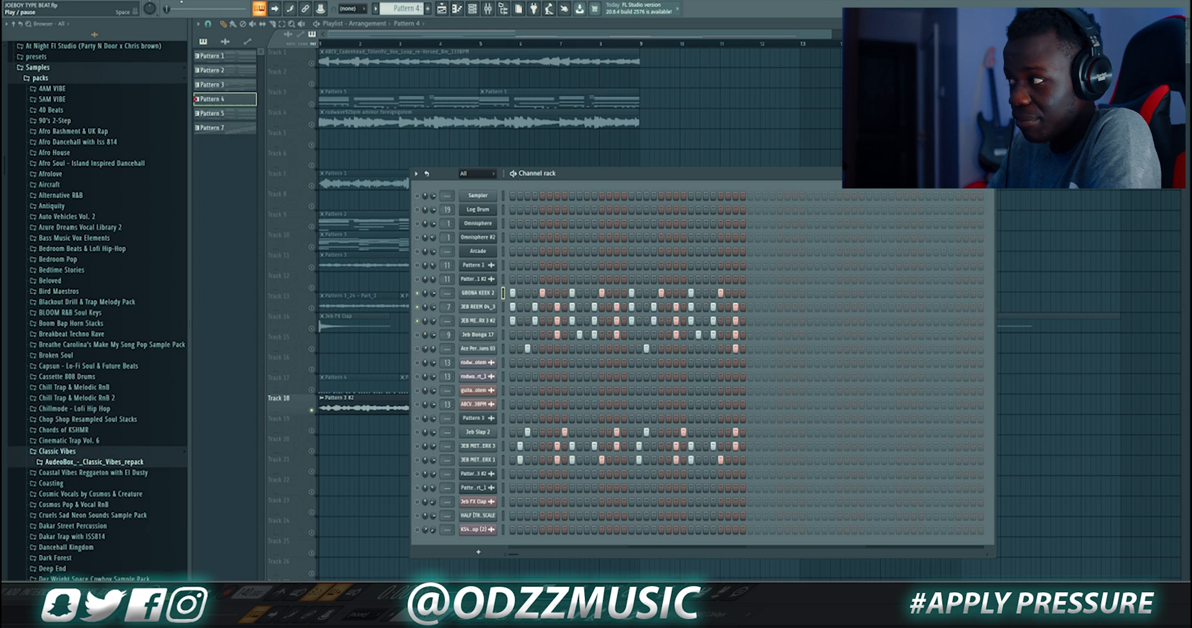
# Inspect the JEB METAL PERX 3 #2 channel's sample settings and close the window
pyautogui.click(478, 321)
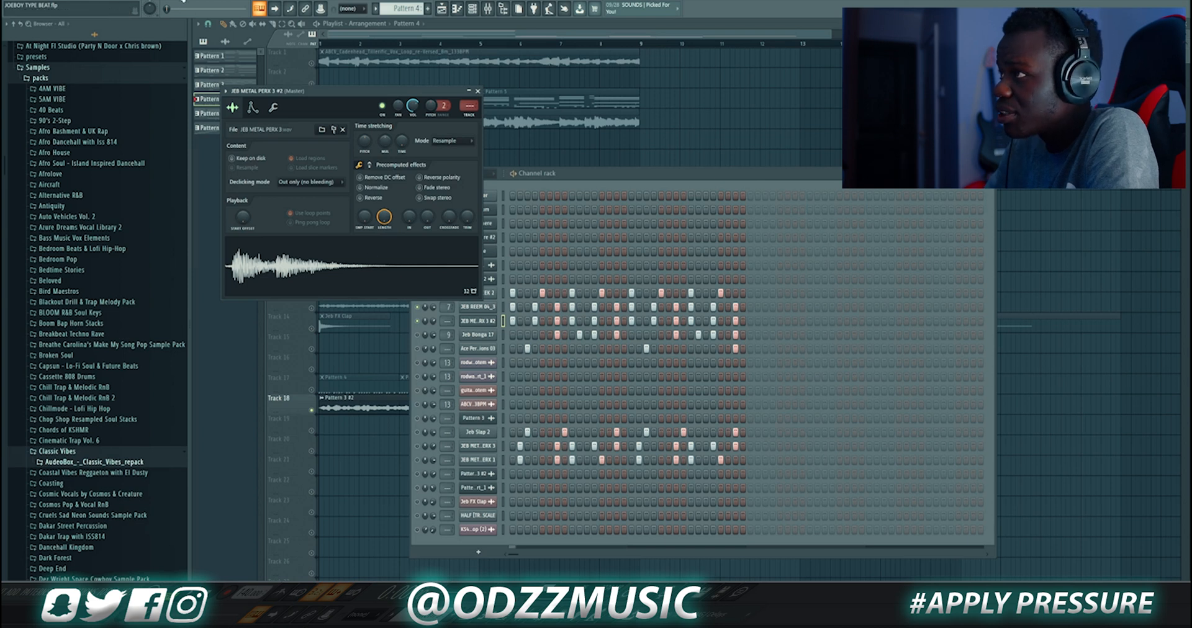
pyautogui.click(183, 2)
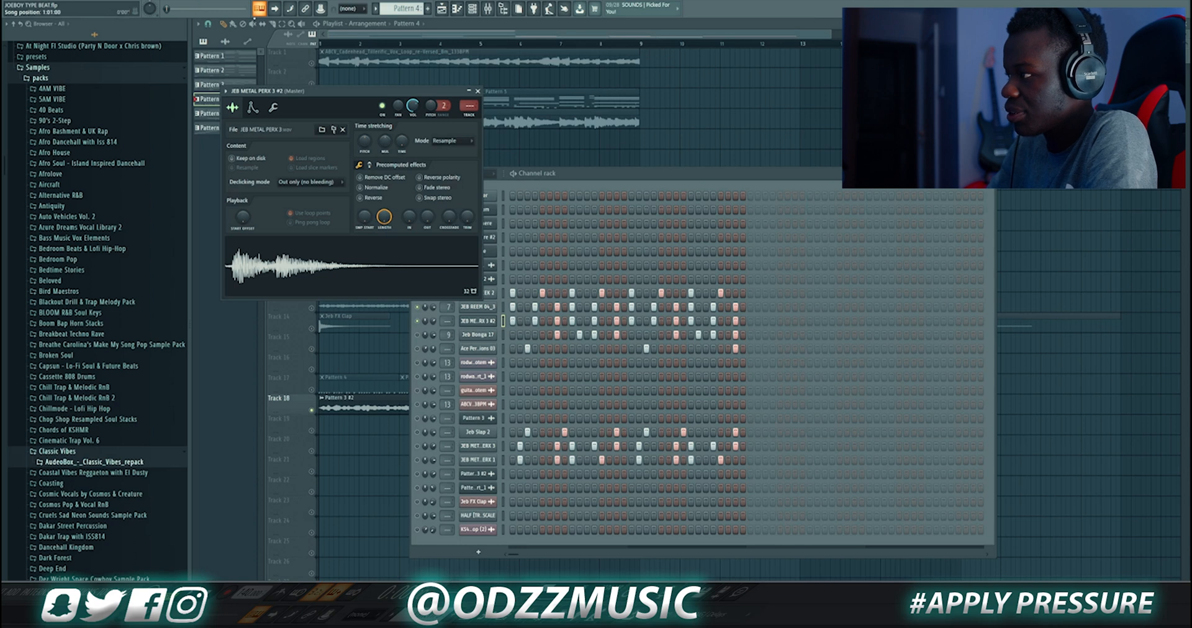
pyautogui.click(478, 92)
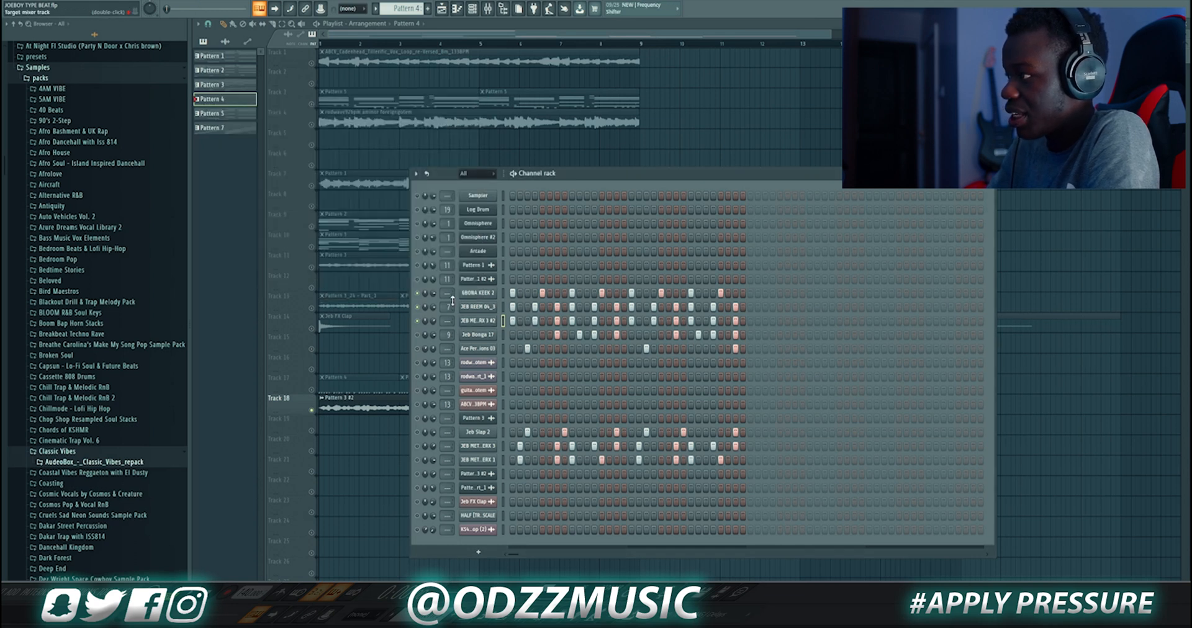
# Open mixer insert 7 for the JEB BOOM channel and inspect its Fruity Parametric EQ 2 and ValhallaRoom plugins
pyautogui.doubleClick(447, 307)
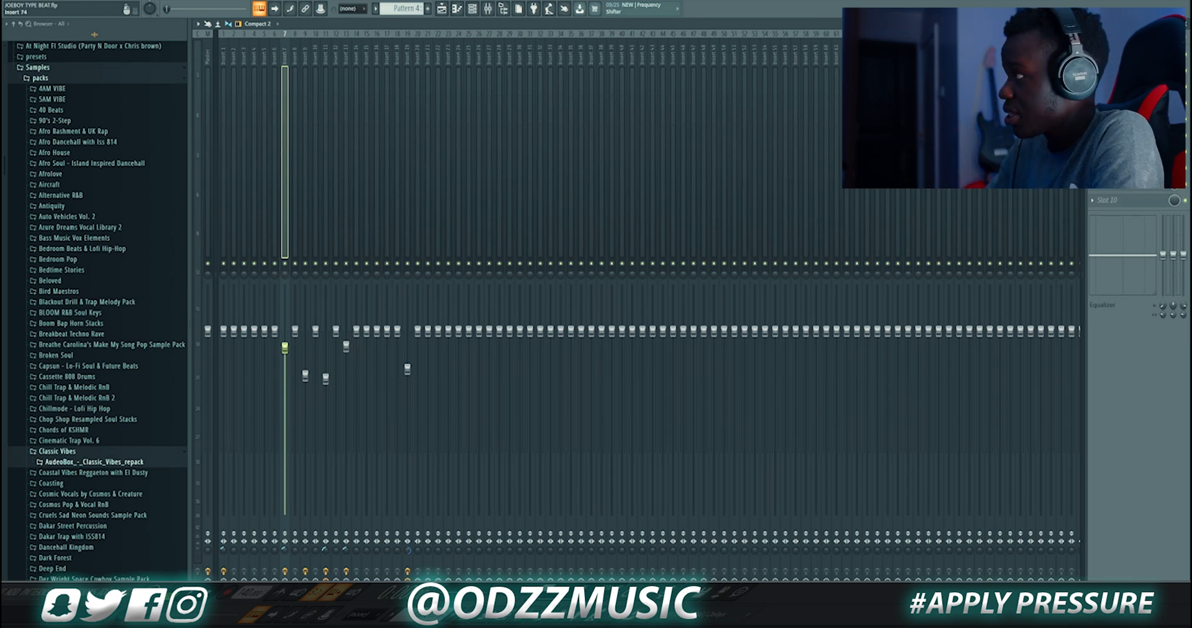
pyautogui.click(1124, 63)
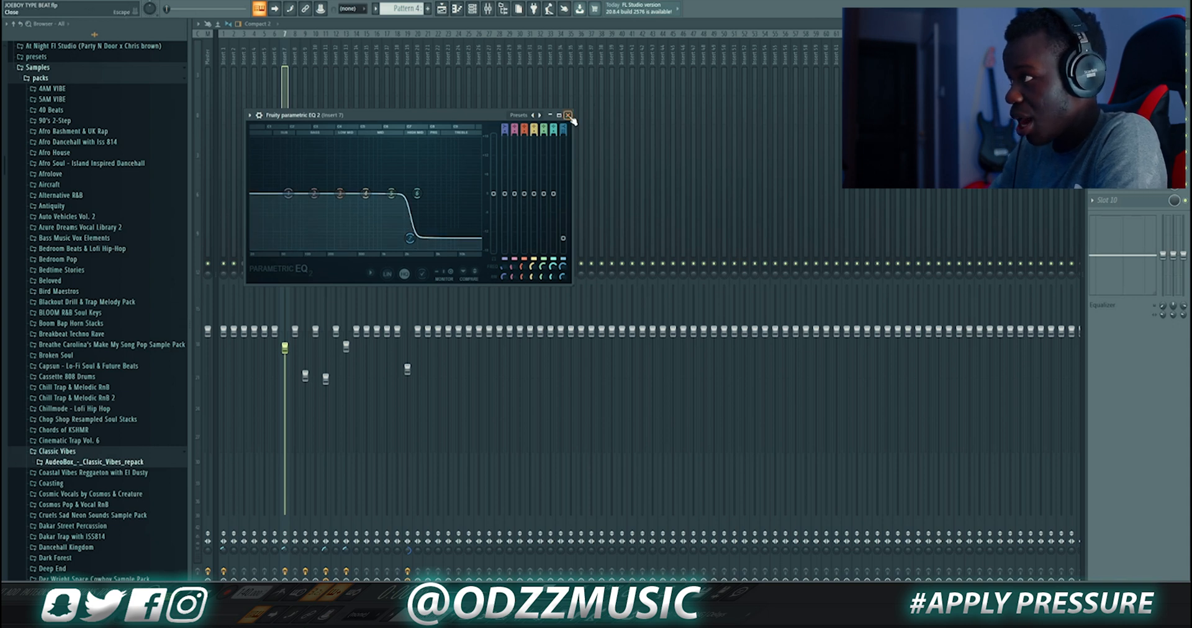
pyautogui.click(568, 115)
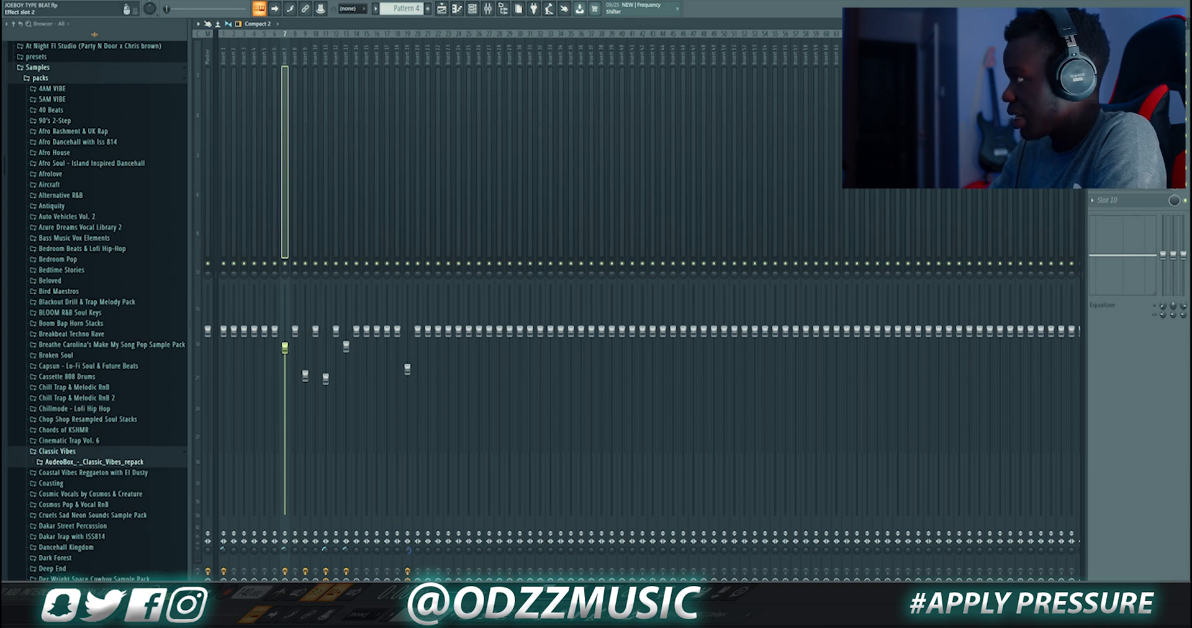
pyautogui.click(1122, 76)
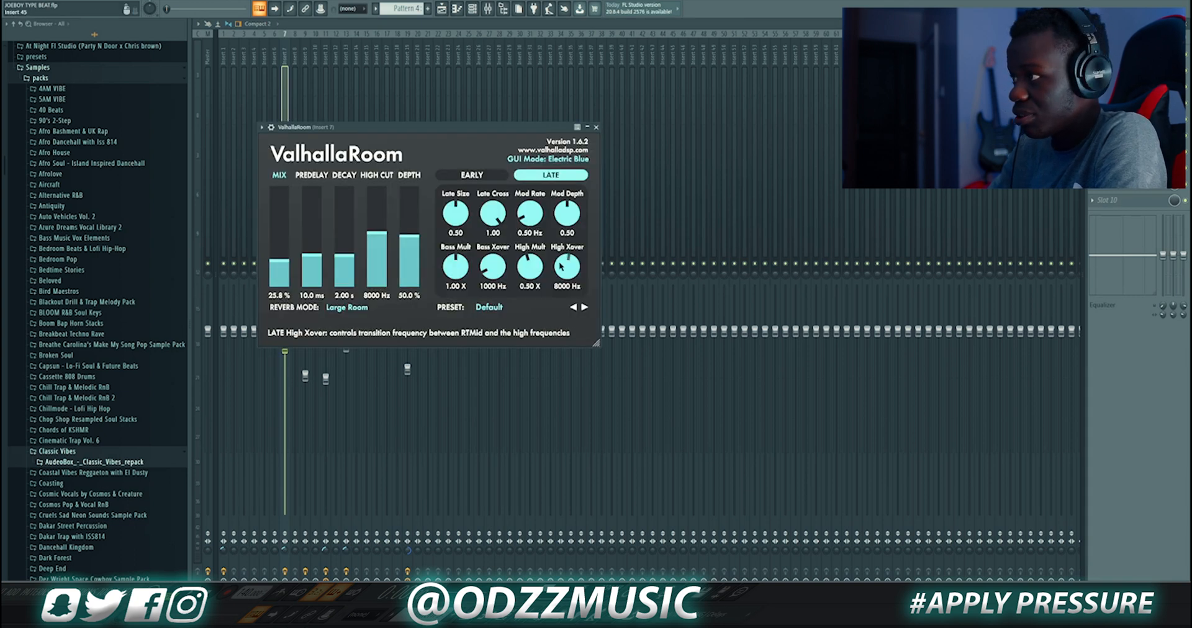
pyautogui.click(596, 126)
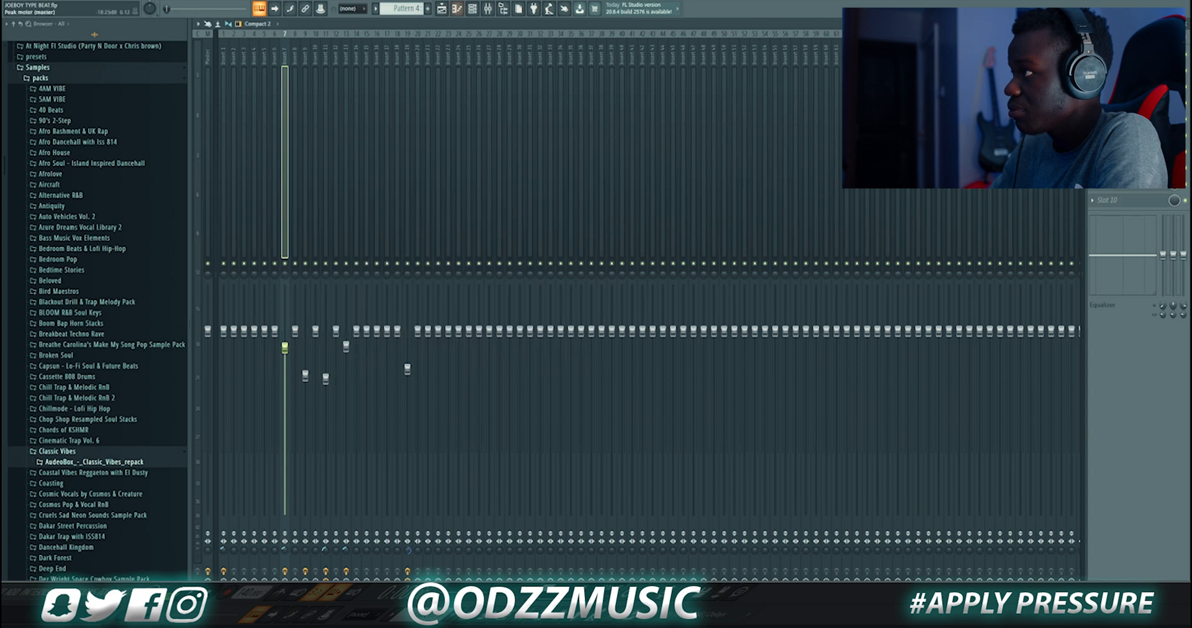
# Play the pattern and open the Jeb Bonga 17 channel's mixer insert 9 Fruity Parametric EQ 2
pyautogui.press('F6')
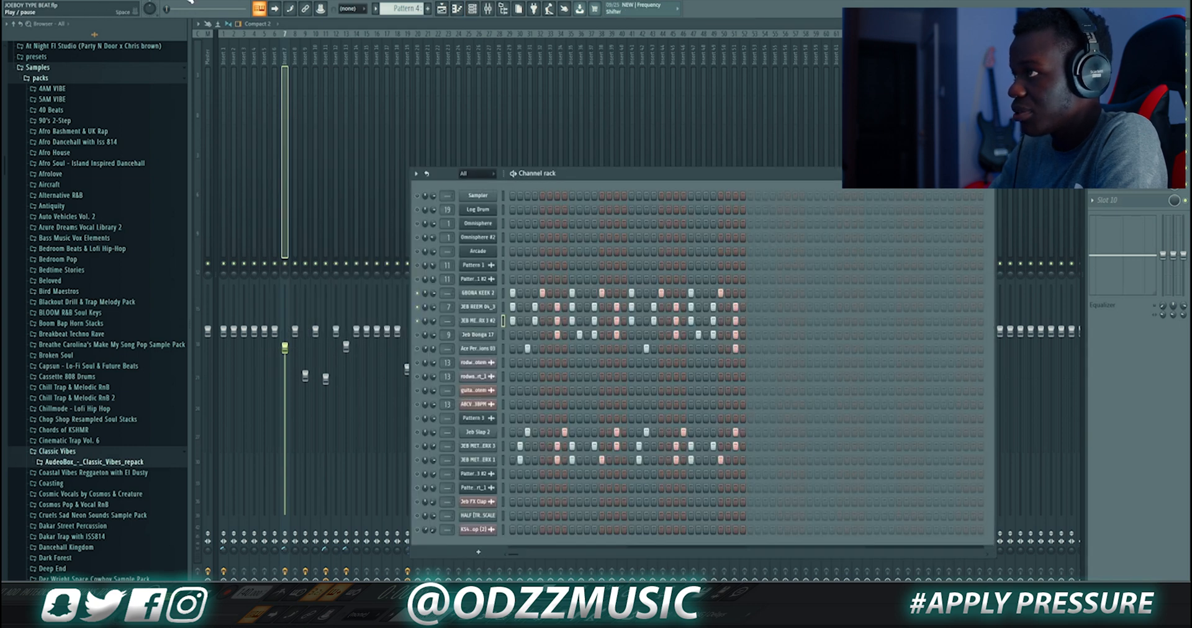
pyautogui.press('space')
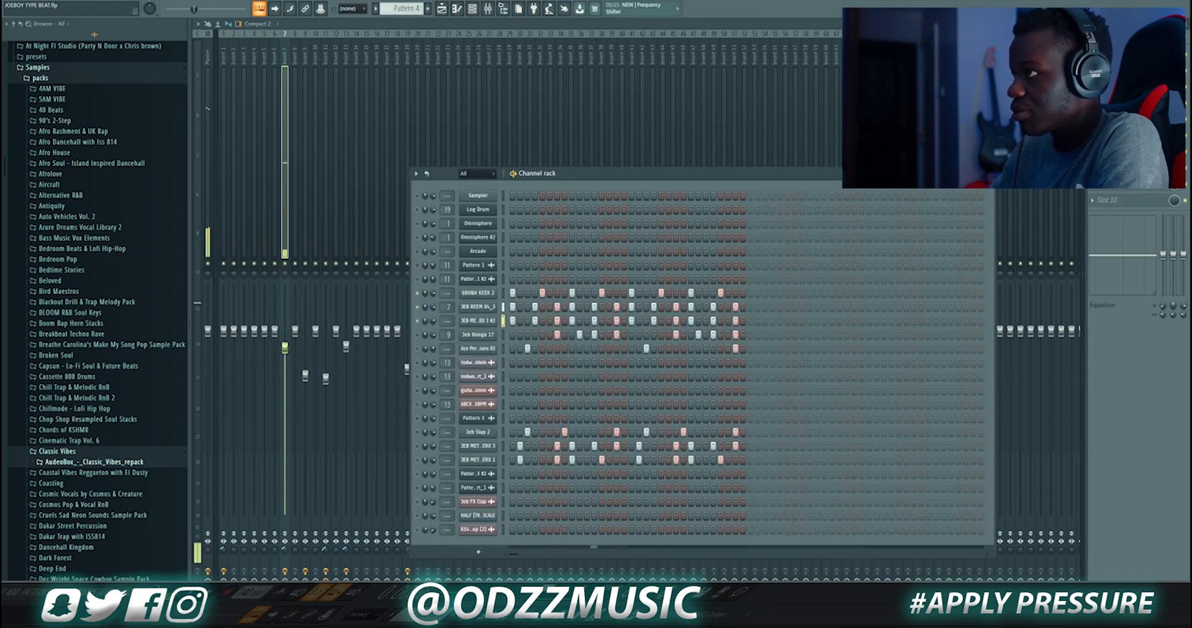
pyautogui.click(479, 334)
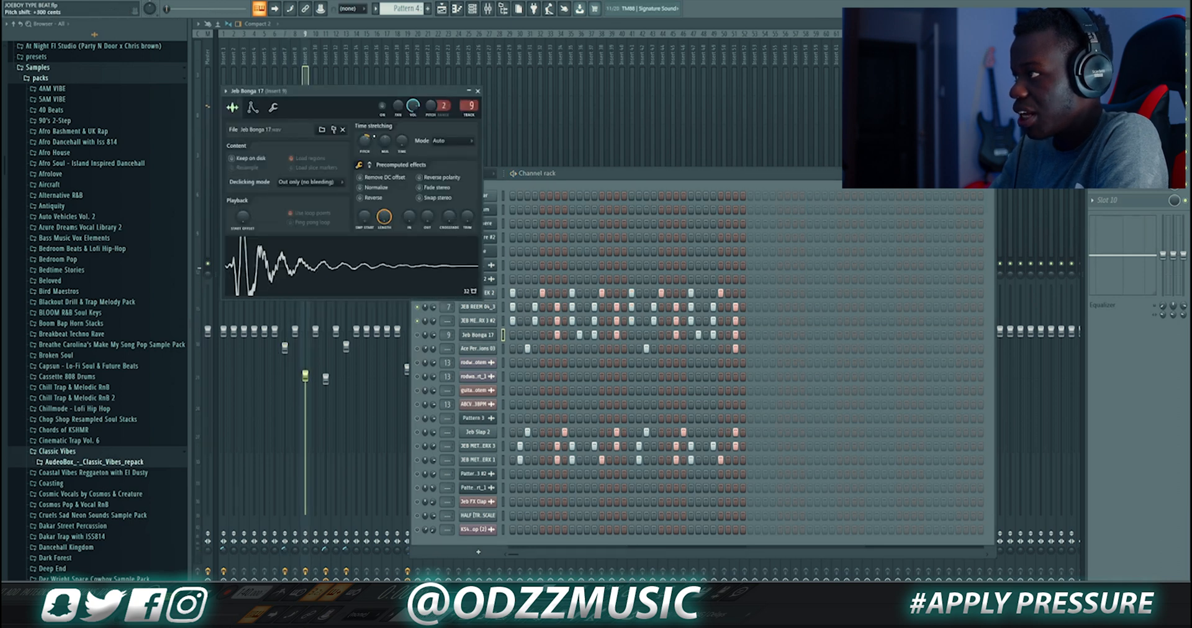
pyautogui.doubleClick(470, 106)
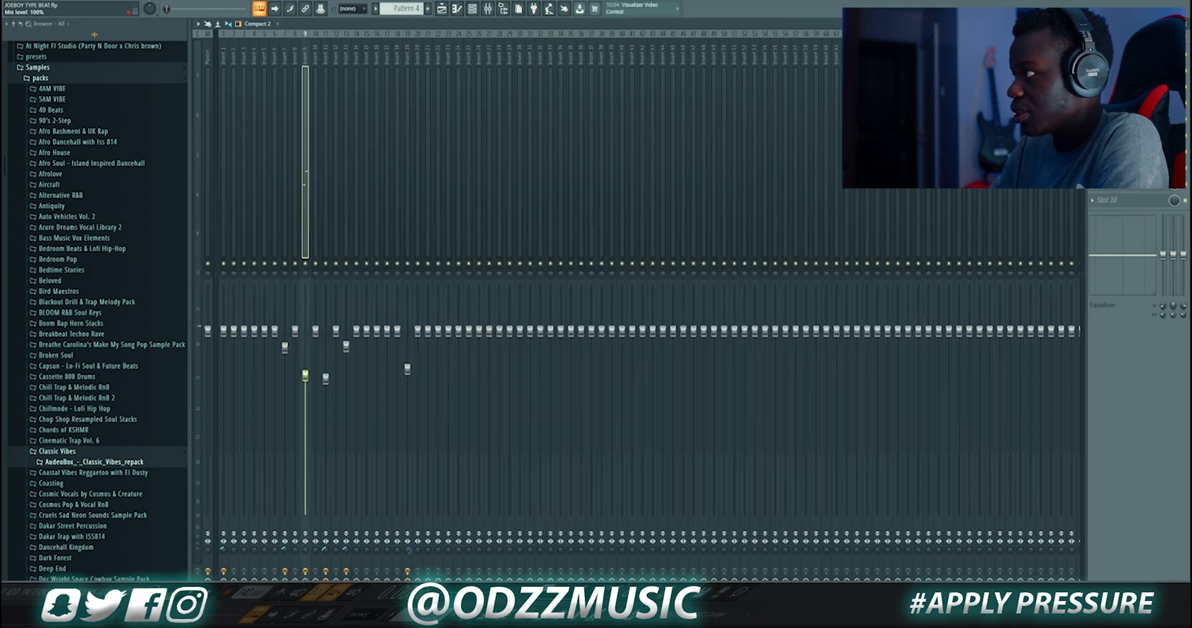
pyautogui.click(1121, 80)
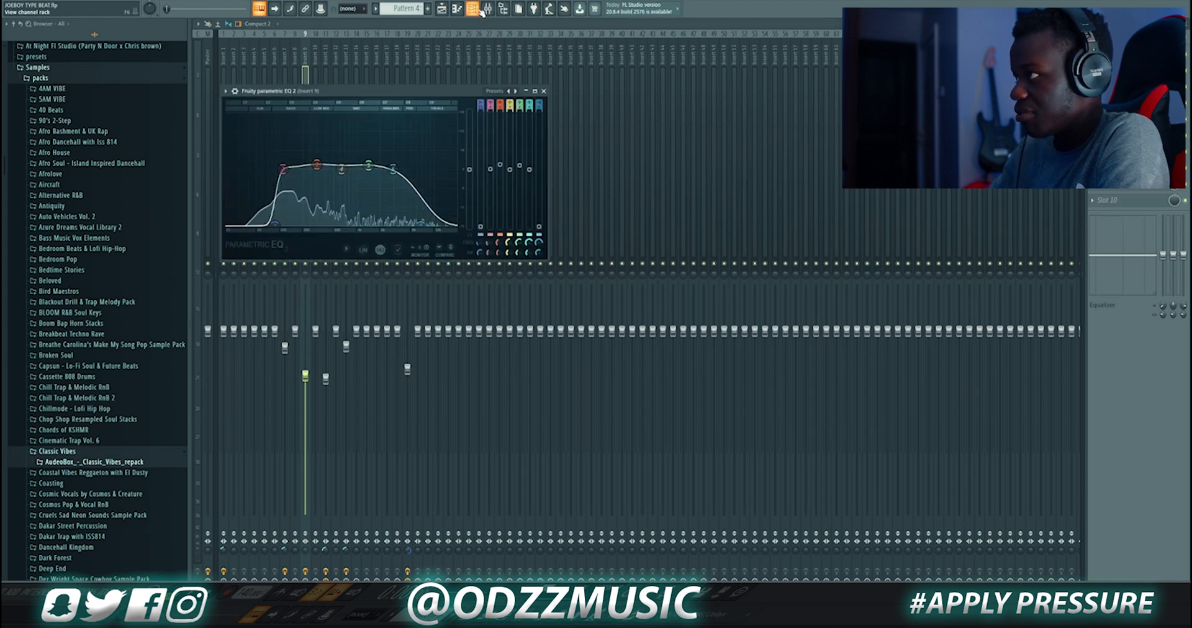
# Reopen the channel rack, play the pattern, and inspect the Ace Percussions 03 sample settings before closing them
pyautogui.press('F6')
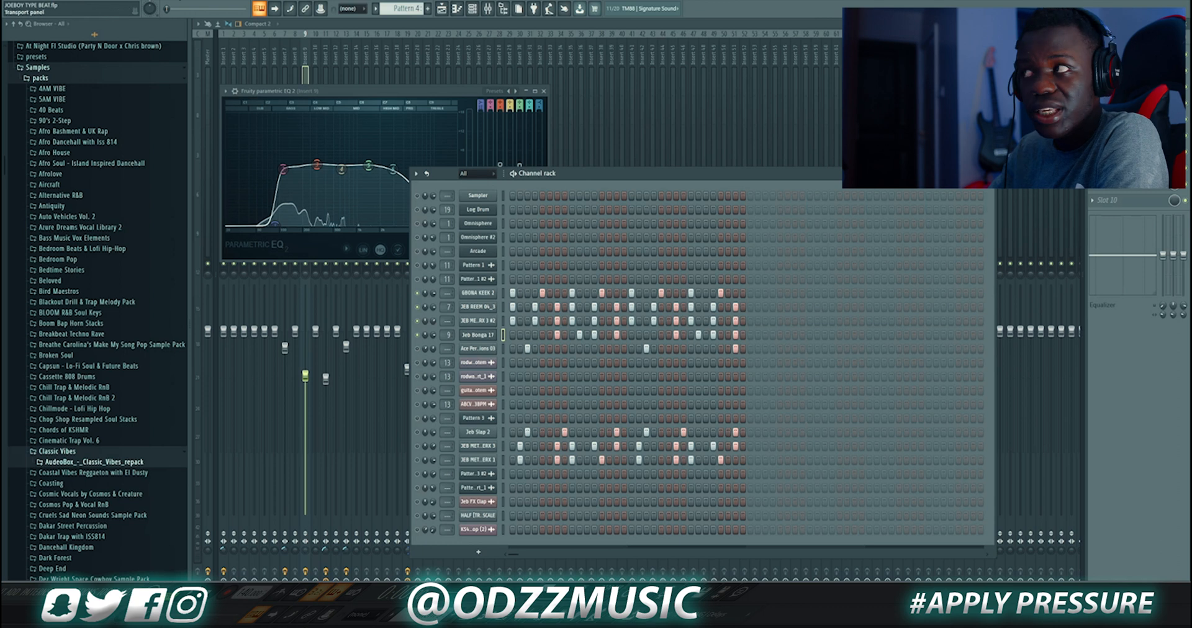
pyautogui.press('space')
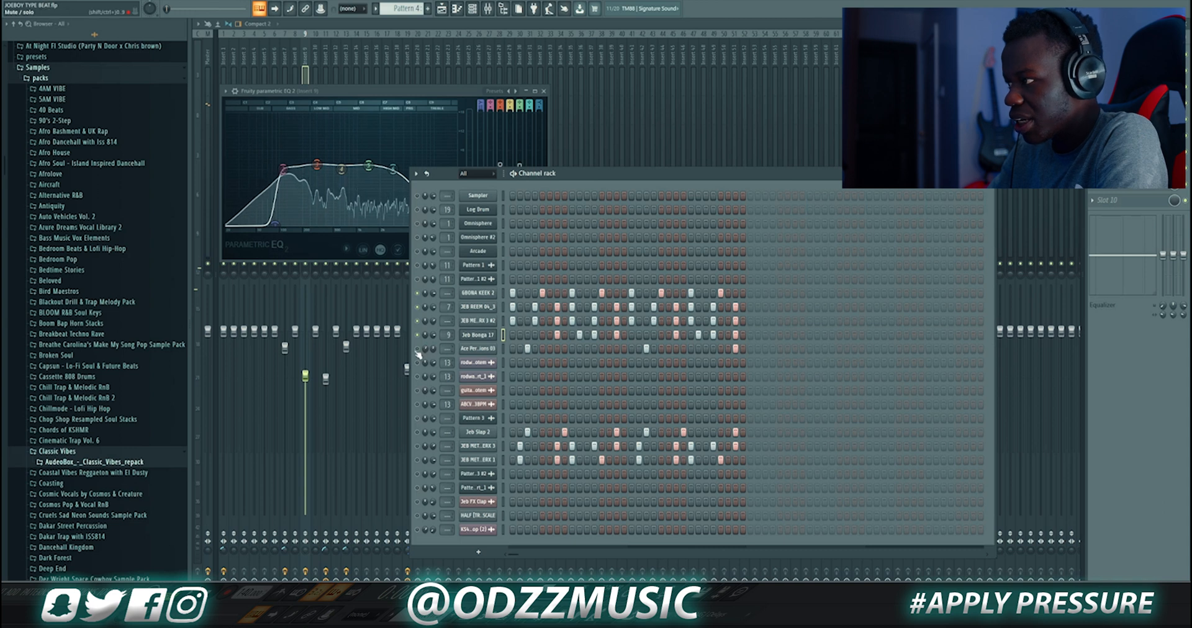
pyautogui.click(476, 349)
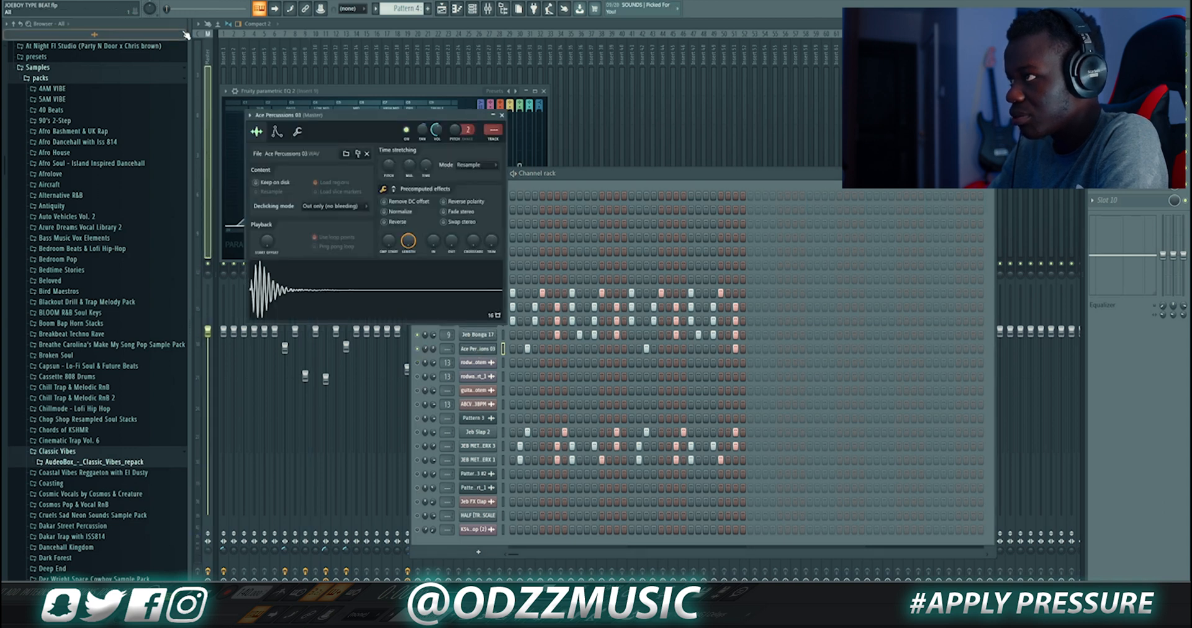
pyautogui.click(188, 1)
pyautogui.click(502, 115)
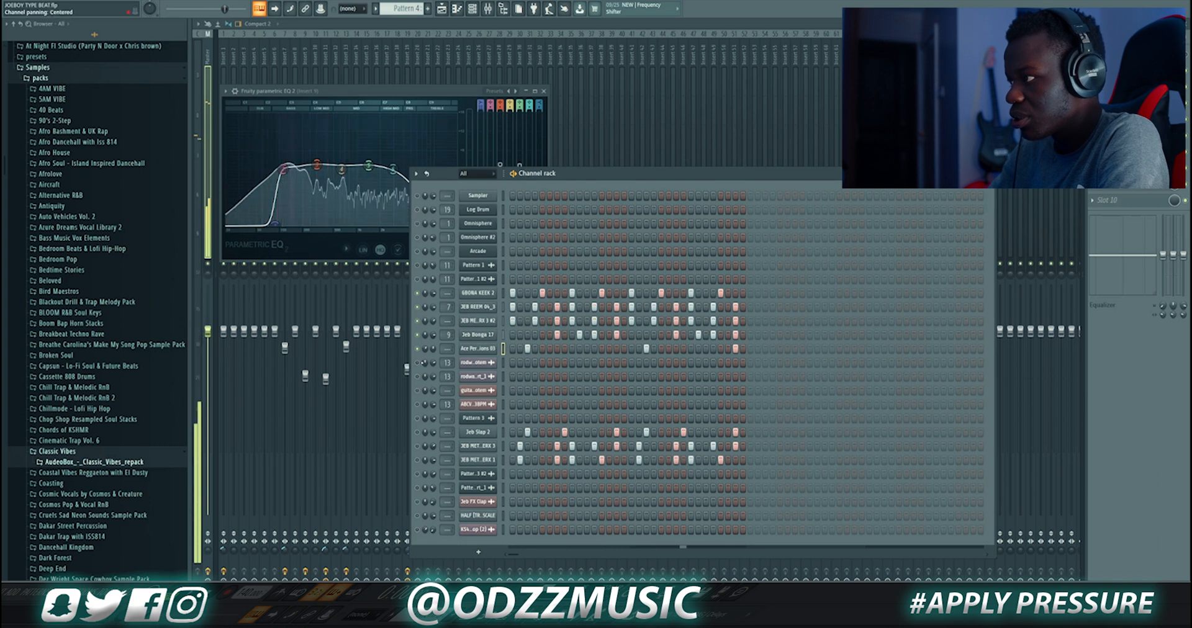
# Toggle the solo on the GBONA KEEK 2 channel in the channel rack
pyautogui.rightClick(417, 293)
pyautogui.click(424, 301)
pyautogui.rightClick(417, 294)
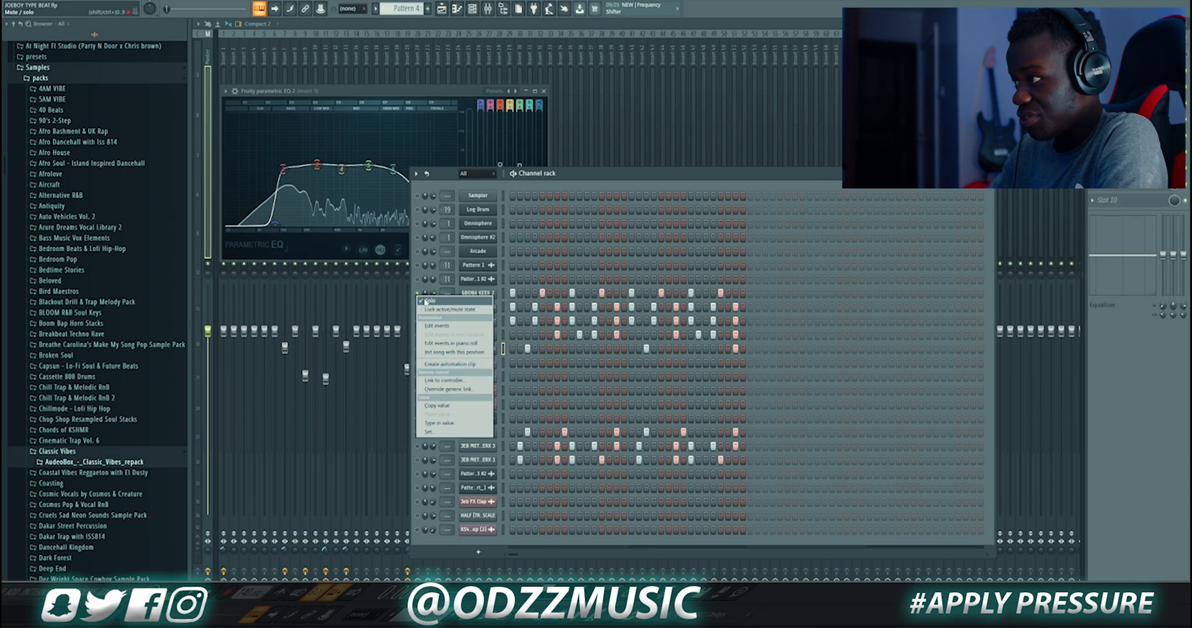
pyautogui.click(424, 301)
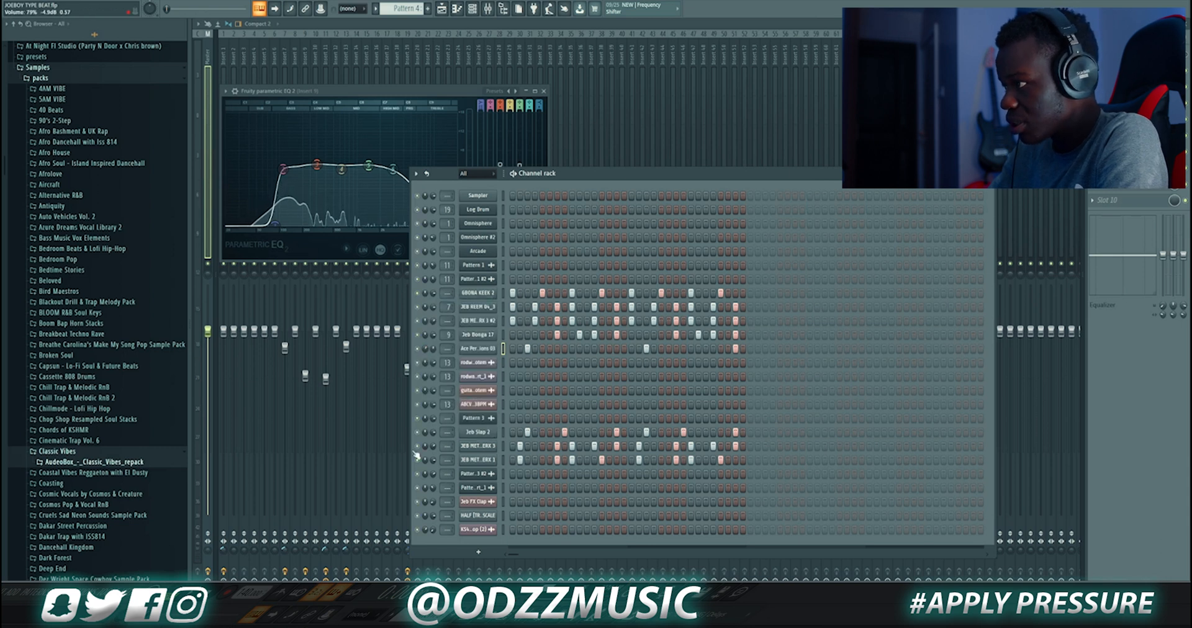
# Toggle the 3rb Slap 2 and both JEB MET. ERK 3 channels on and off
pyautogui.click(417, 433)
pyautogui.click(417, 447)
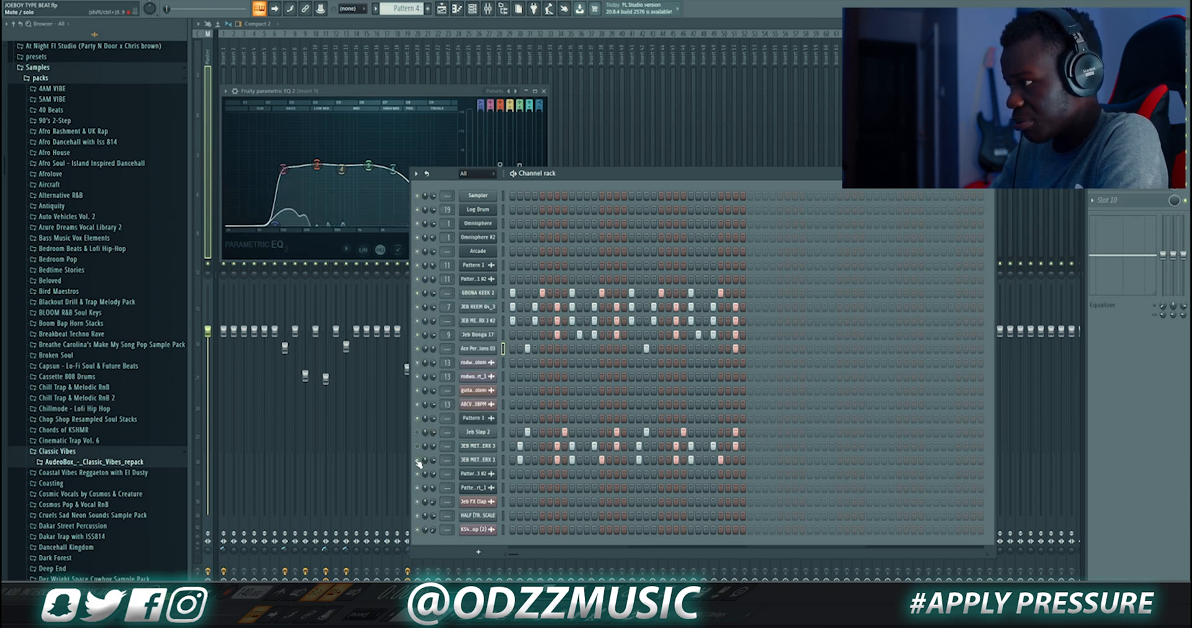
pyautogui.click(418, 460)
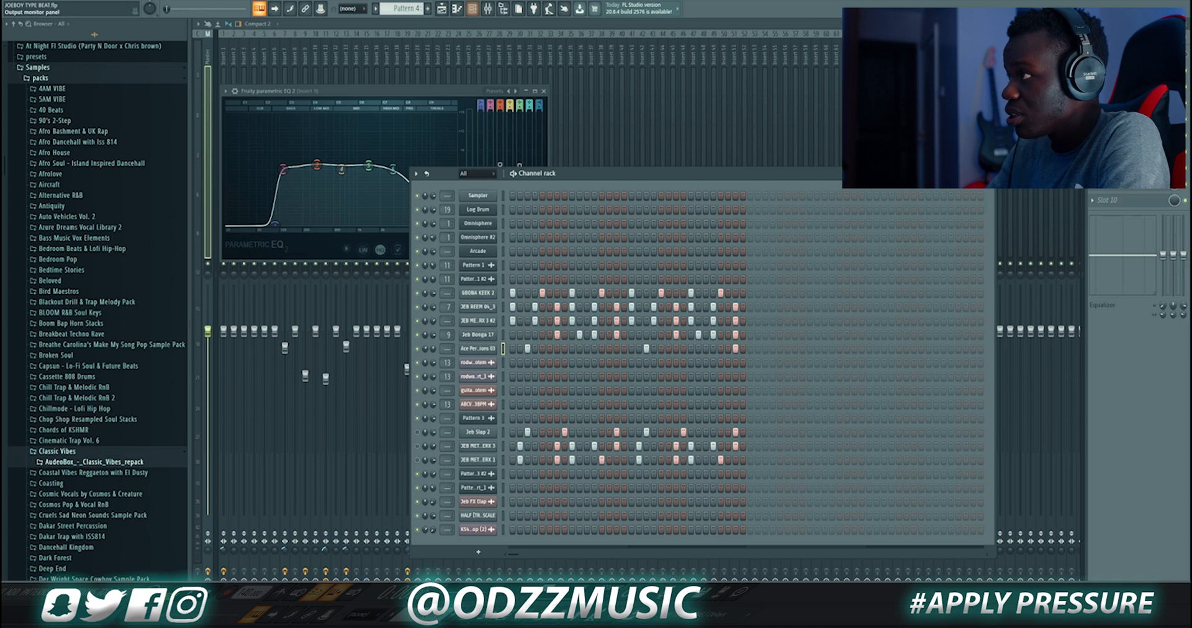
# Return to the playlist, select Track 17, and set the playhead at the start of bar 9
pyautogui.click(441, 8)
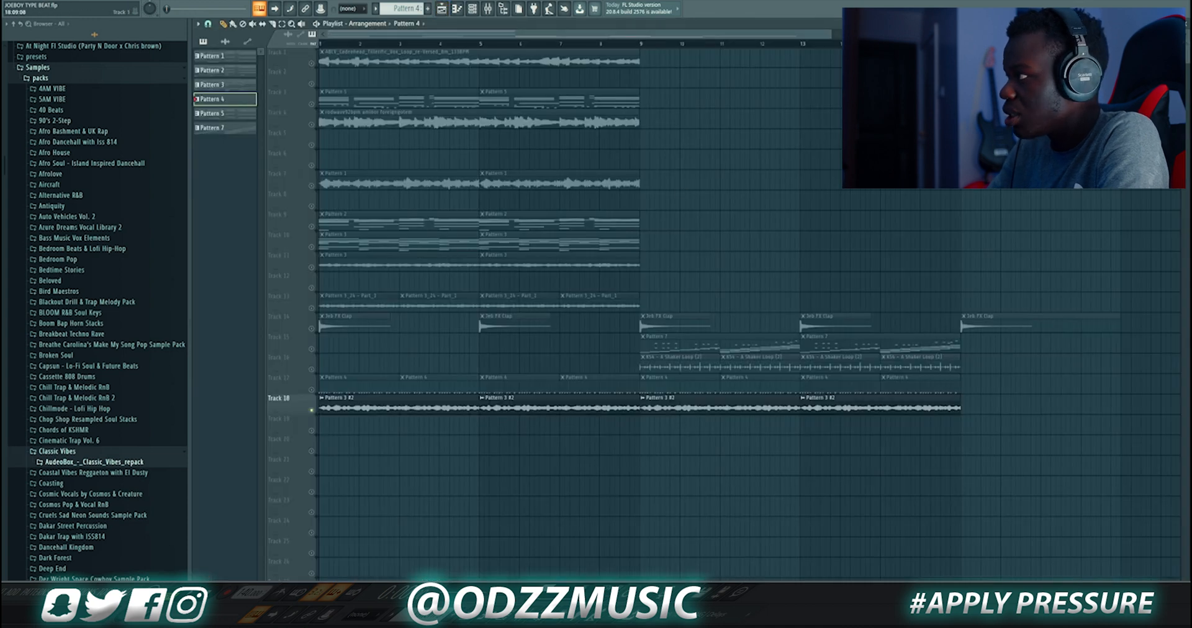
pyautogui.moveTo(830, 33); pyautogui.dragTo(985, 33)
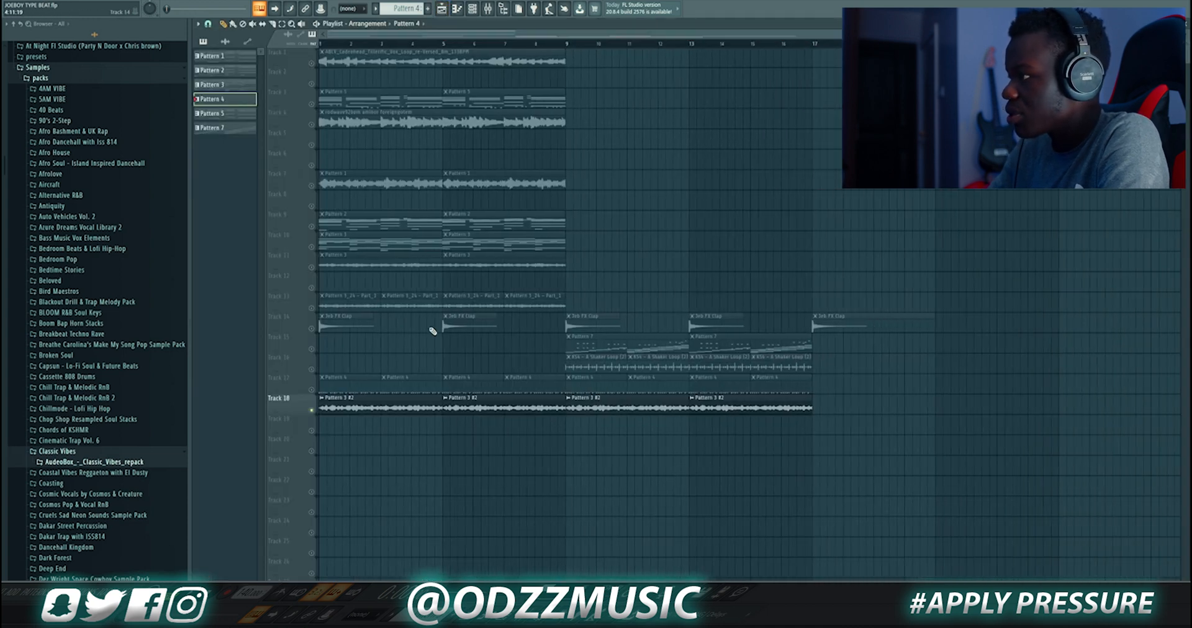
pyautogui.click(312, 391)
pyautogui.click(569, 47)
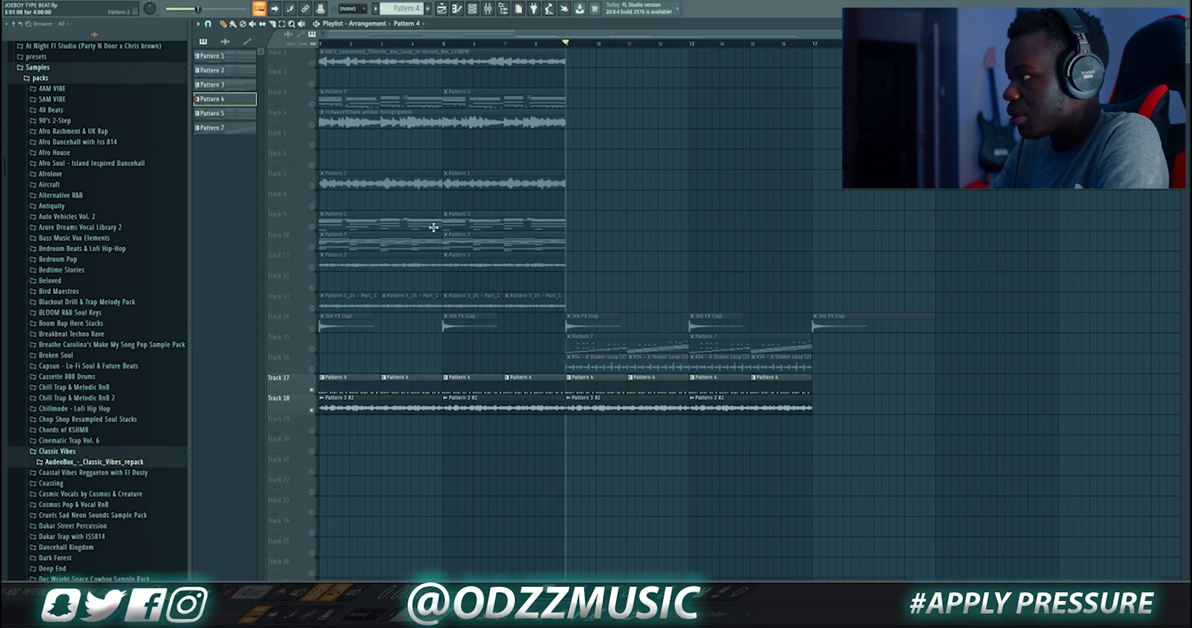
# Select Track 15's Pattern 7 clip and open Pattern 7 in the channel rack
pyautogui.click(311, 349)
pyautogui.click(593, 347)
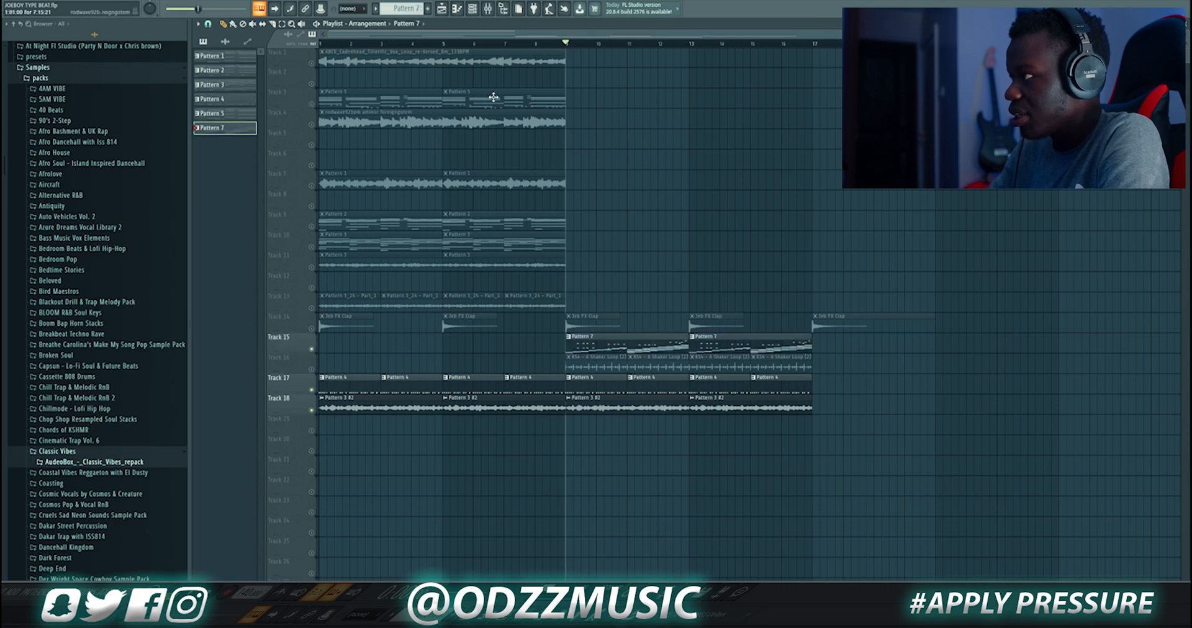
pyautogui.click(473, 9)
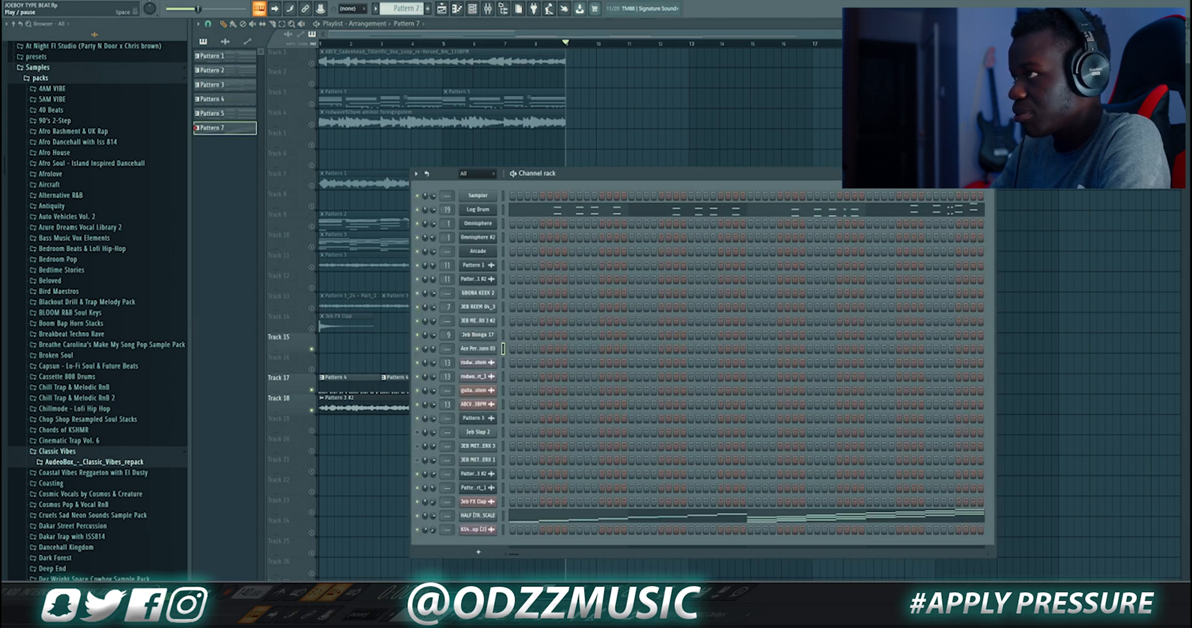
# Play Pattern 7 and open the Log Drum channel's piano roll to play its melody
pyautogui.press('space')
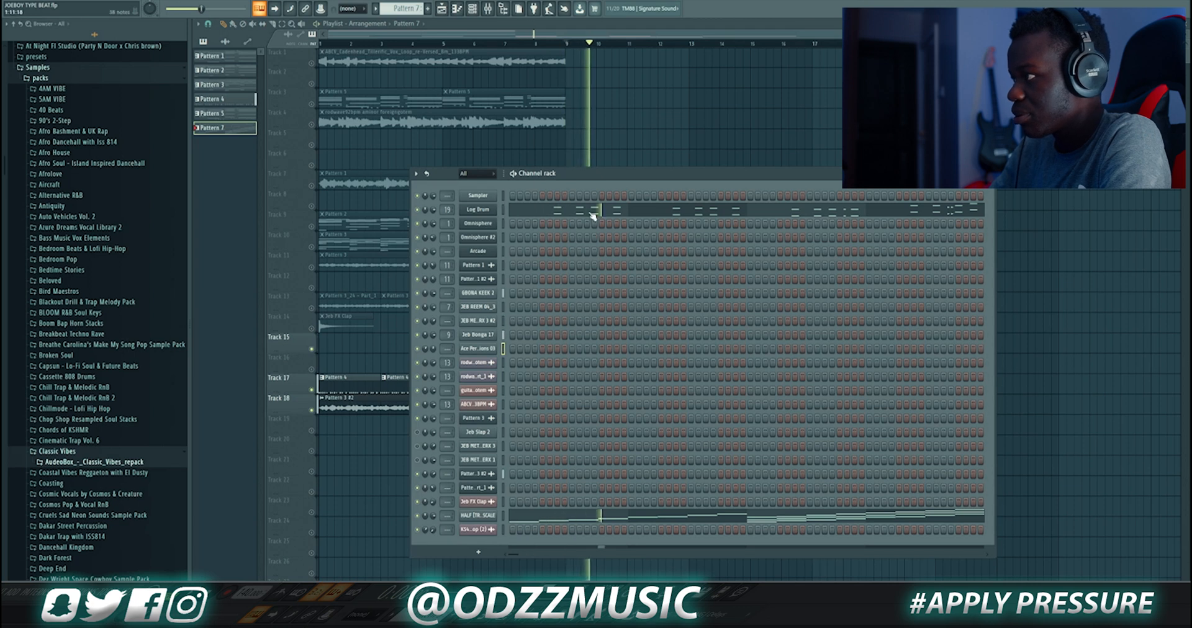
pyautogui.click(593, 211)
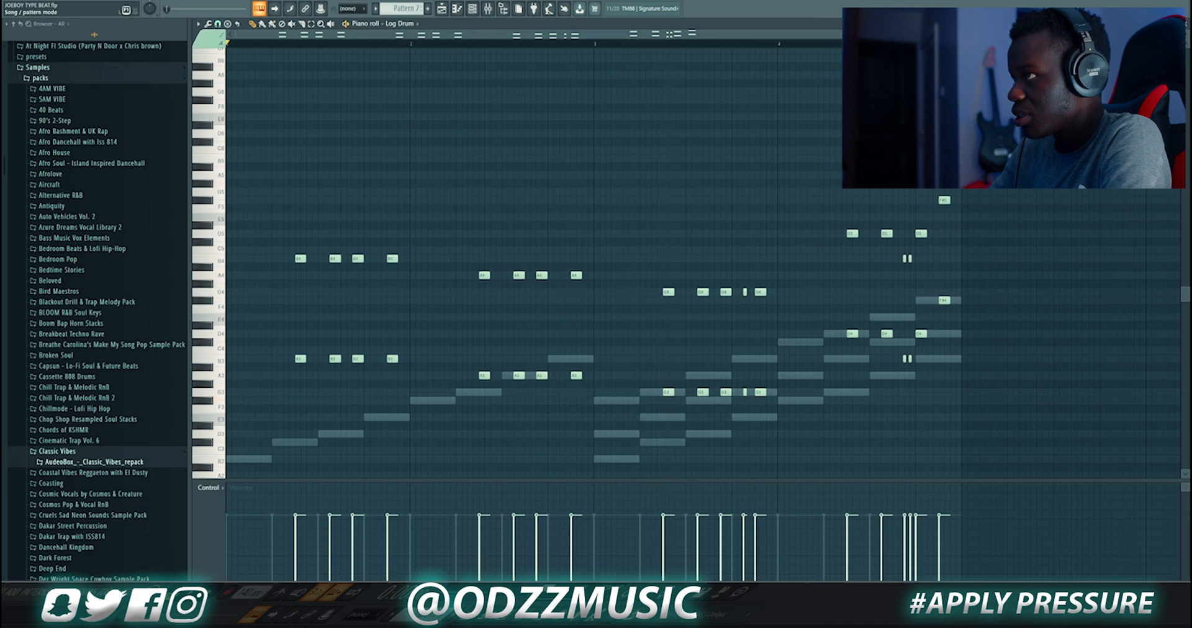
pyautogui.press('space')
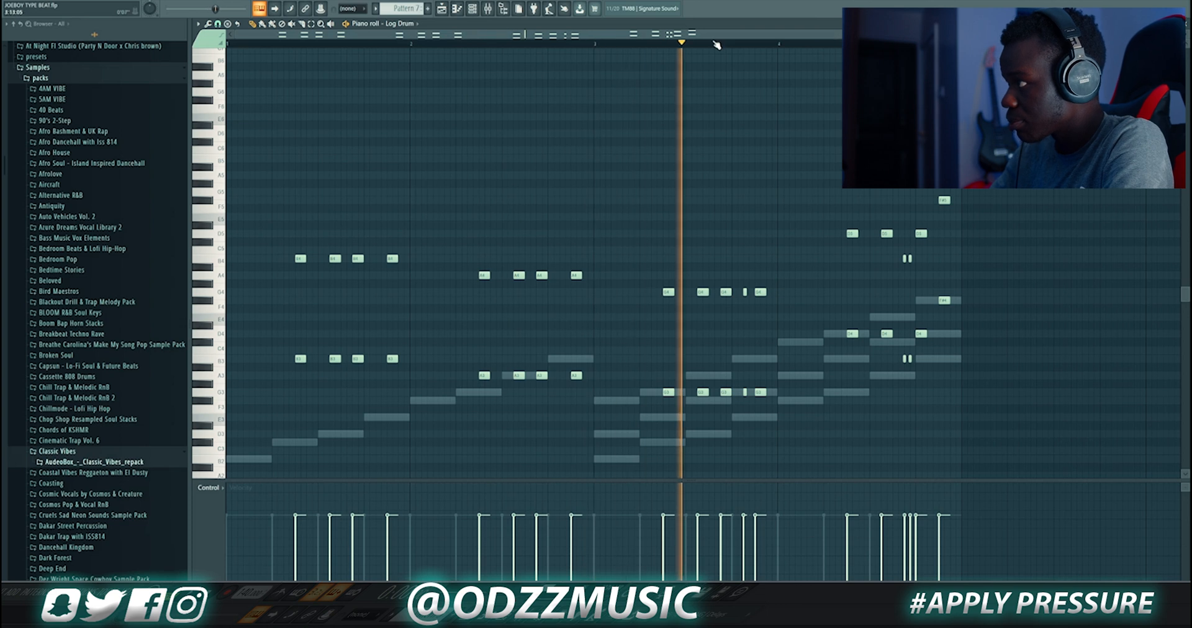
# Bring back the channel rack and open, then close, the Log Drum's DX10 synth
pyautogui.click(473, 12)
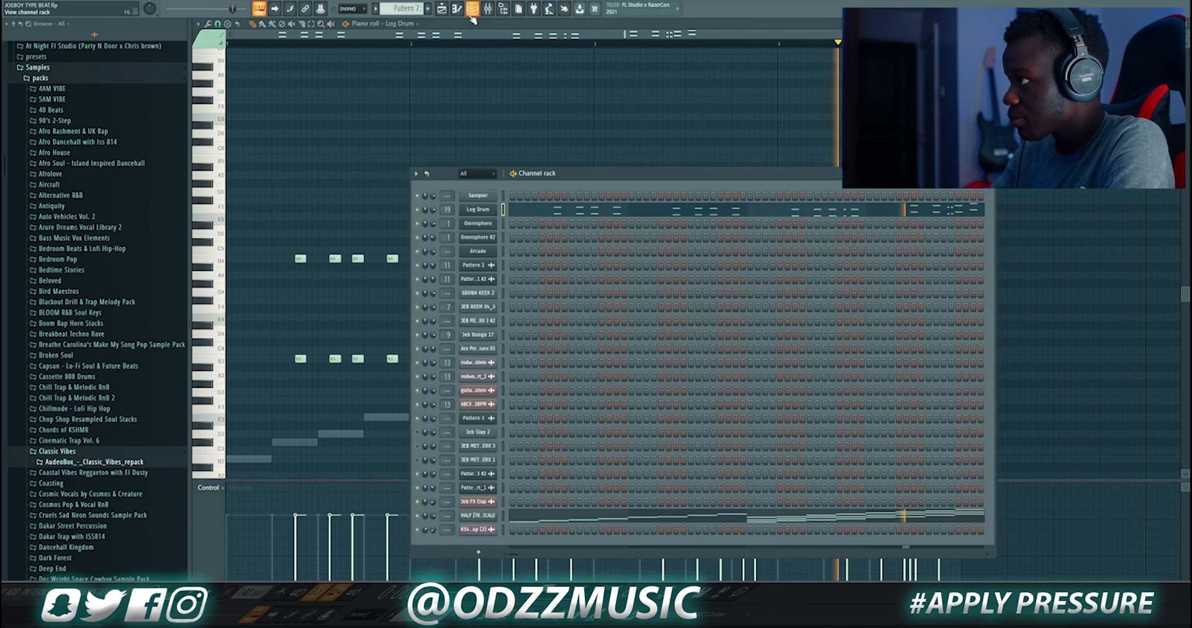
pyautogui.click(477, 12)
pyautogui.click(479, 12)
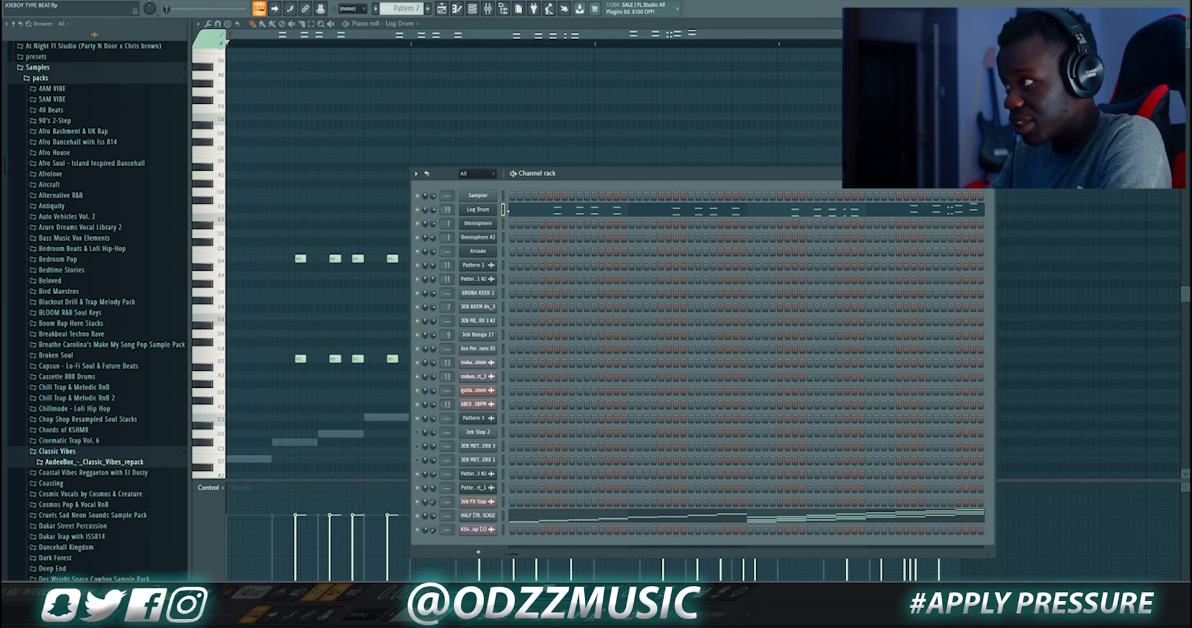
pyautogui.click(489, 211)
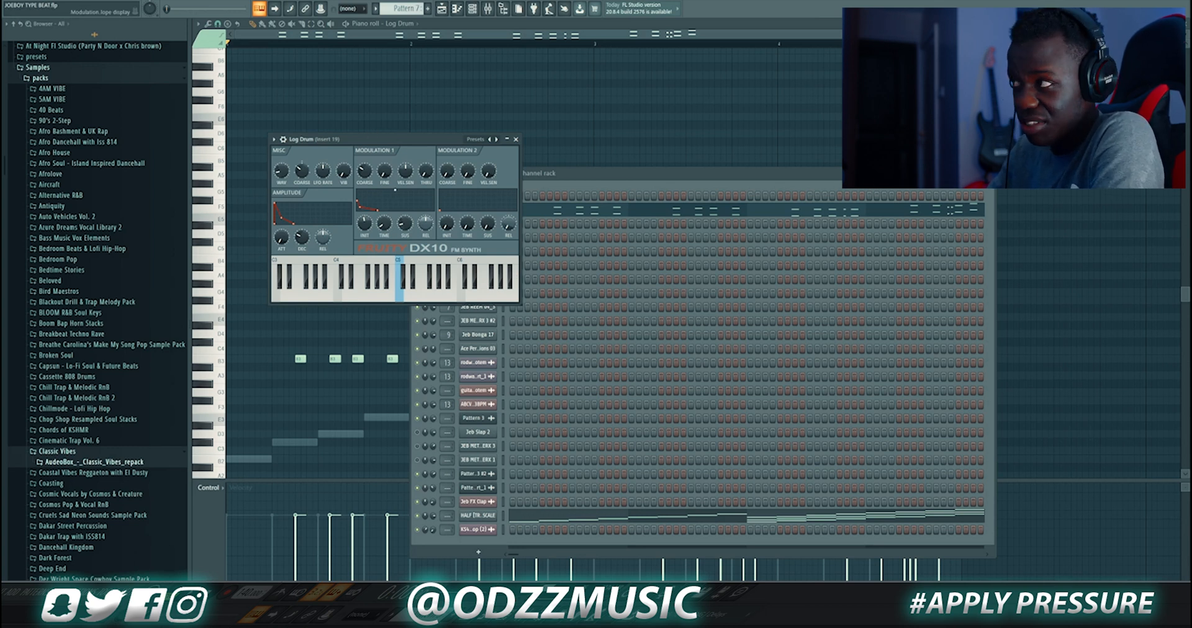
pyautogui.click(516, 140)
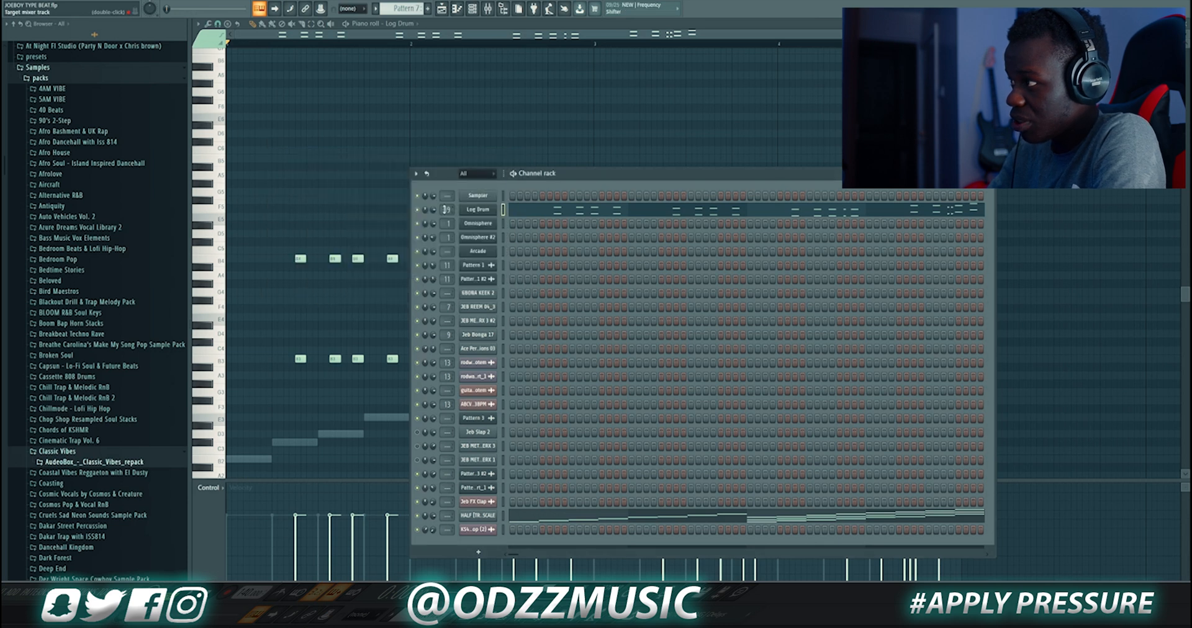
# Open the Log Drum's mixer insert and inspect its Fruity Parametric EQ 2 and Sausage Fattener effects
pyautogui.doubleClick(445, 209)
pyautogui.click(1125, 54)
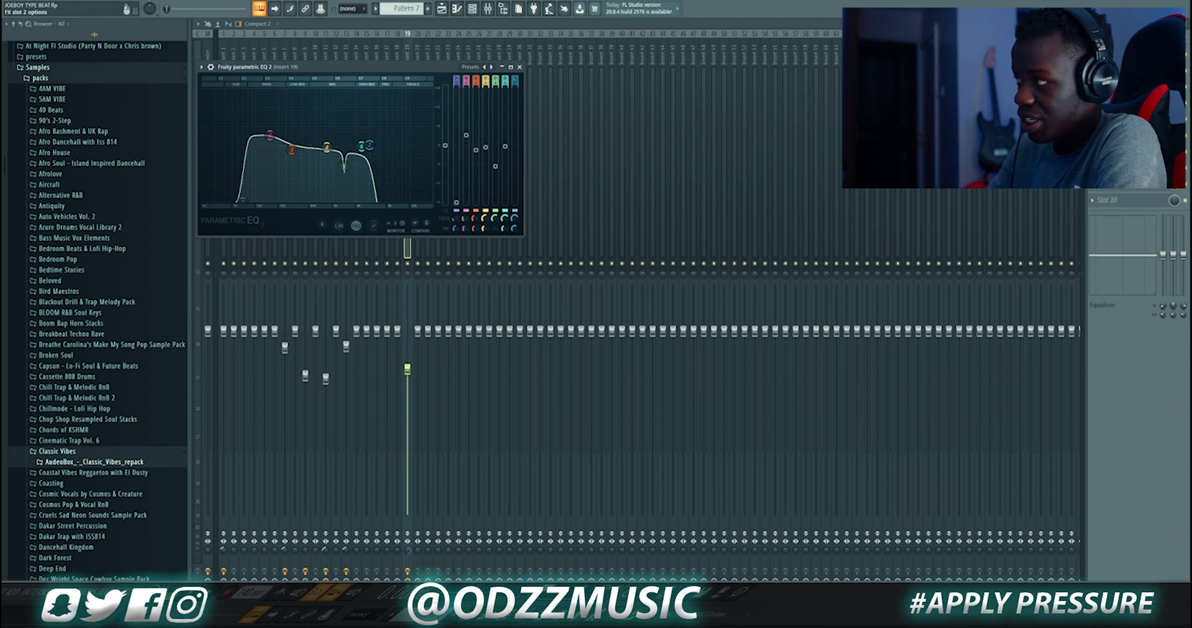
pyautogui.click(1118, 71)
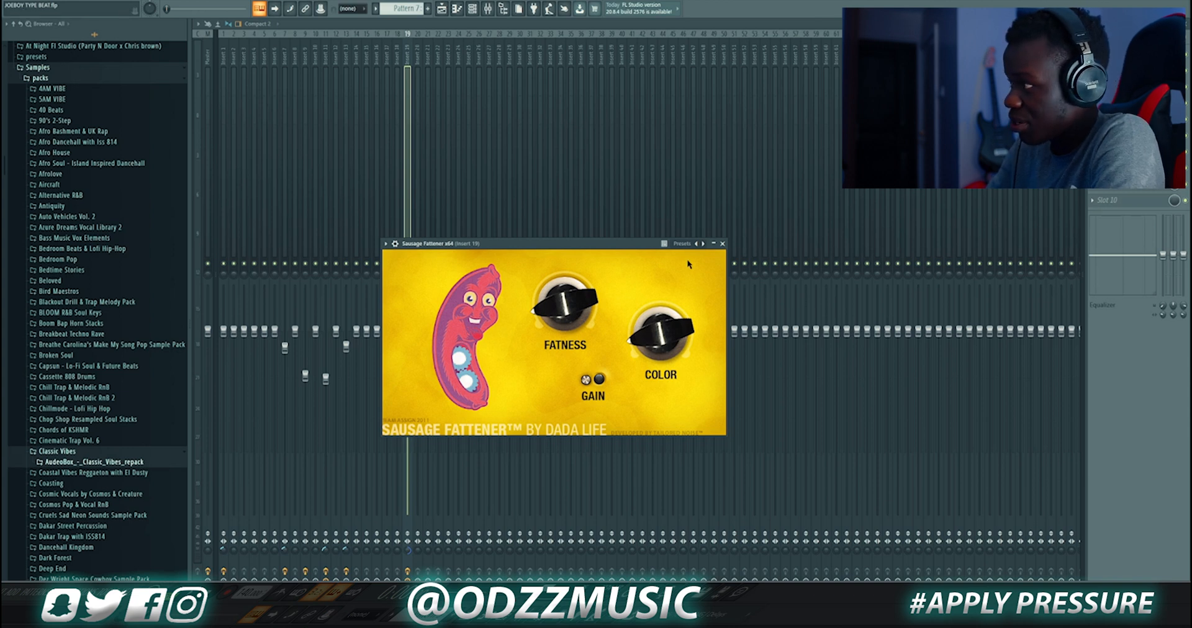
pyautogui.click(723, 245)
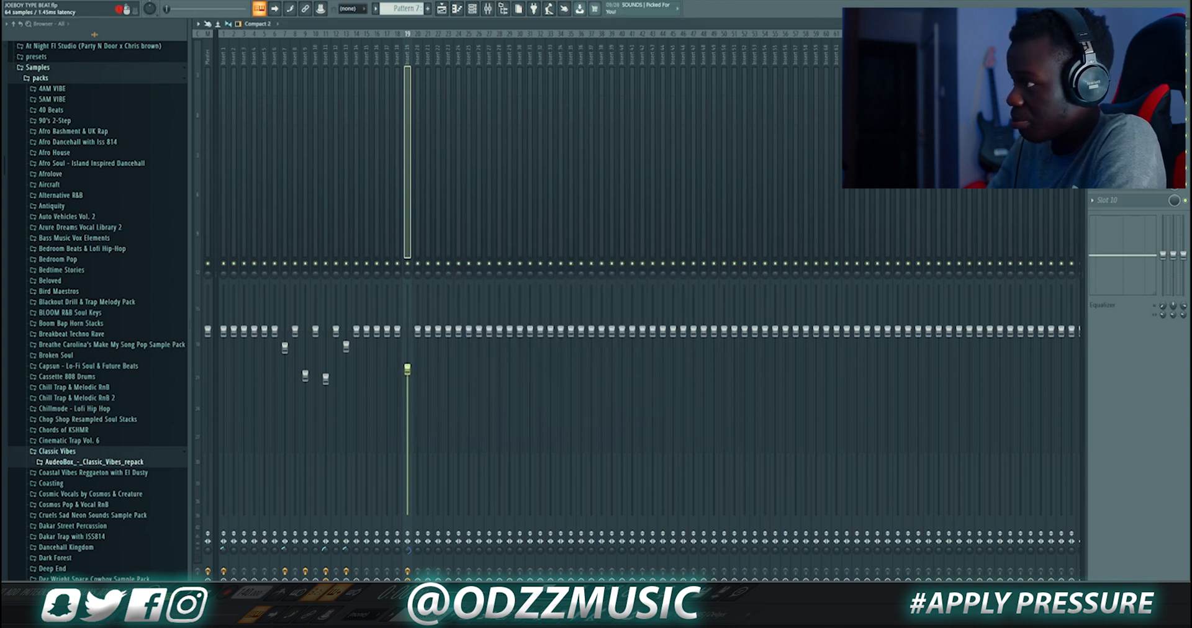
# Open the insert's further effect slots, including a second Parametric EQ 2, and return to the piano roll
pyautogui.click(1118, 86)
pyautogui.click(1117, 87)
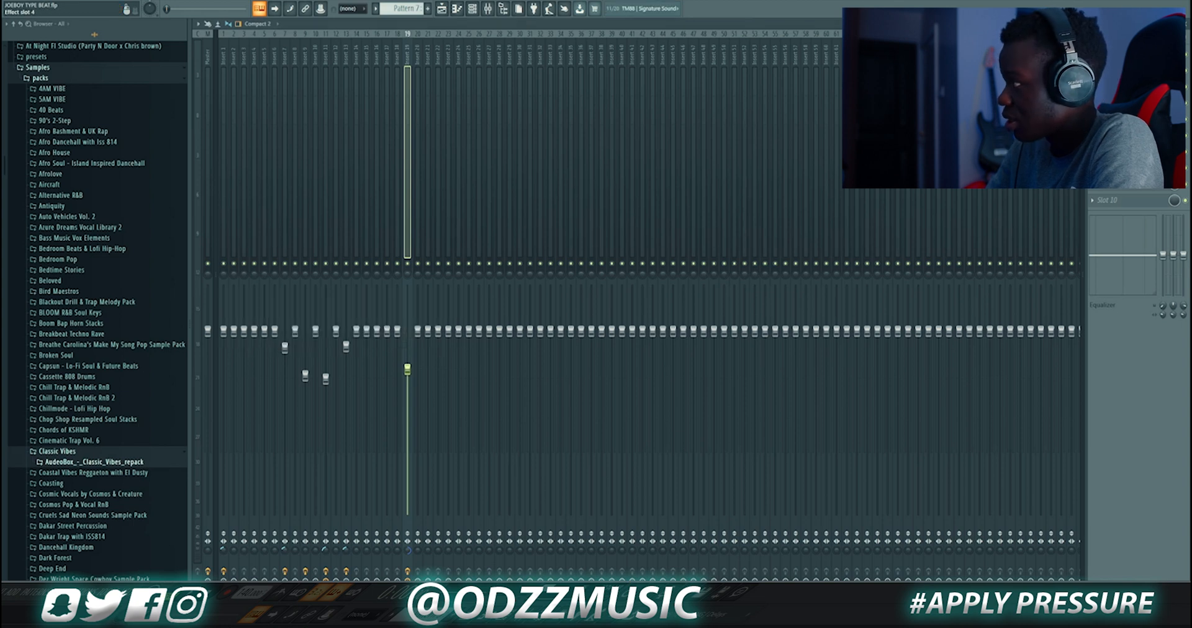
pyautogui.click(1117, 103)
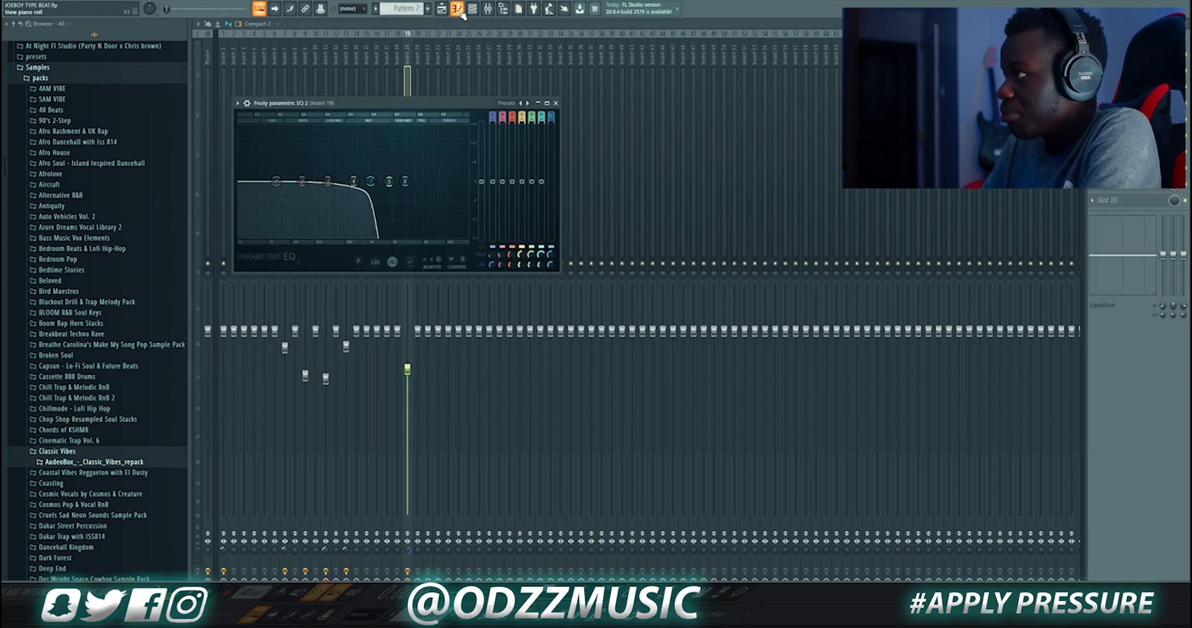
pyautogui.click(457, 7)
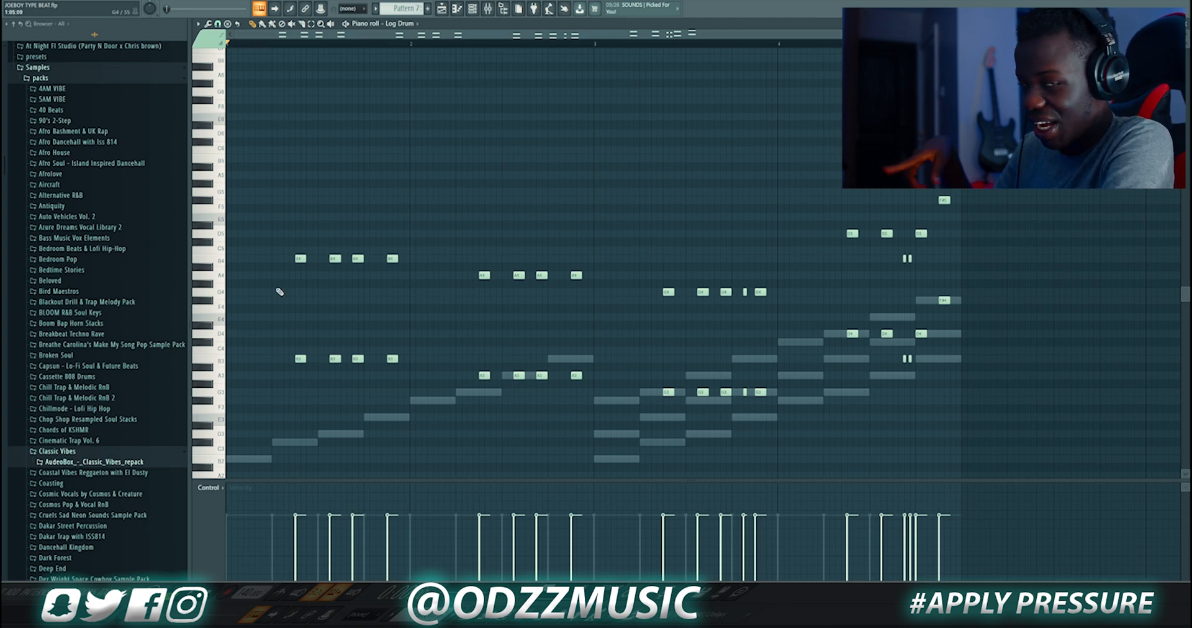
# Switch to the playlist, play the arrangement, and unmute Track 16
pyautogui.click(442, 10)
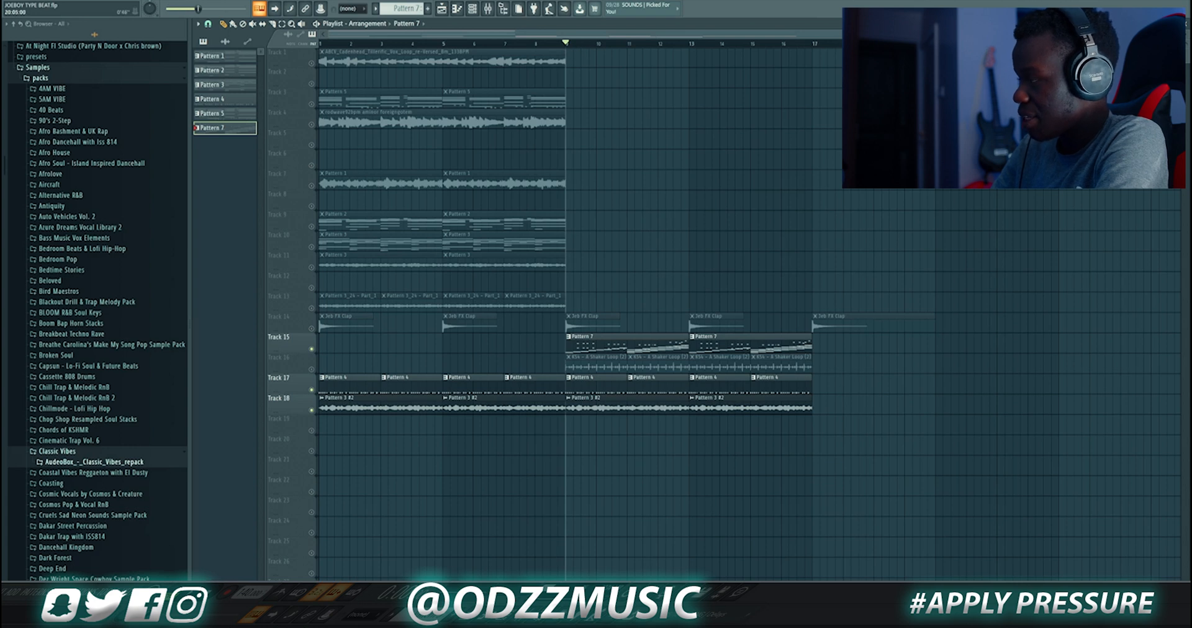
pyautogui.press('space')
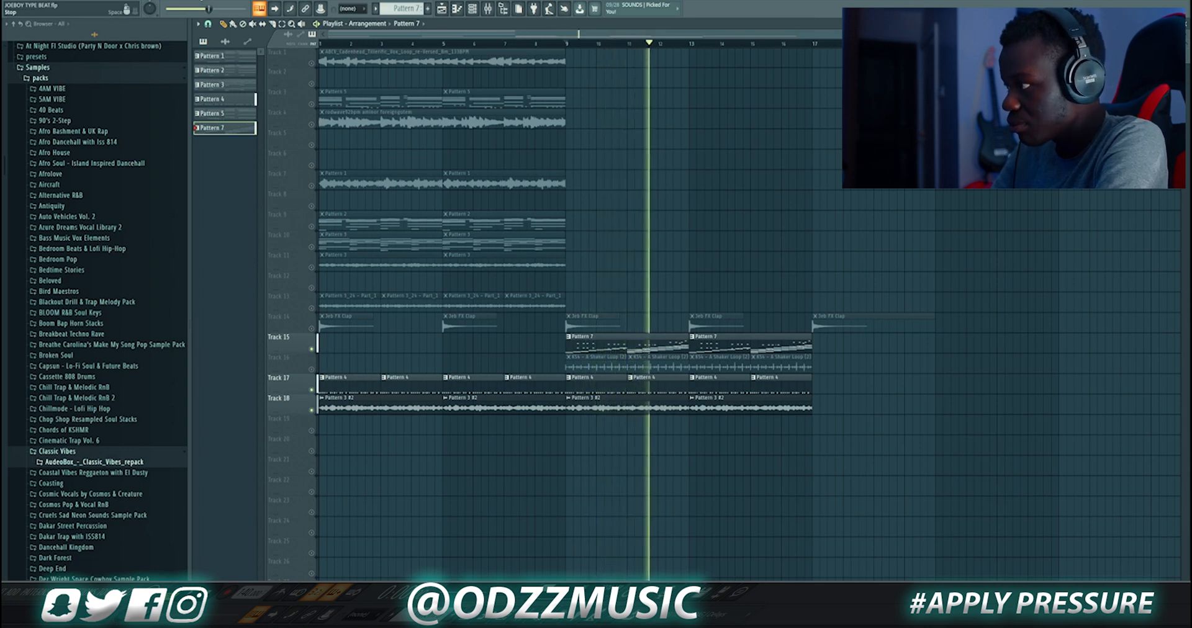
pyautogui.press('space')
pyautogui.click(312, 370)
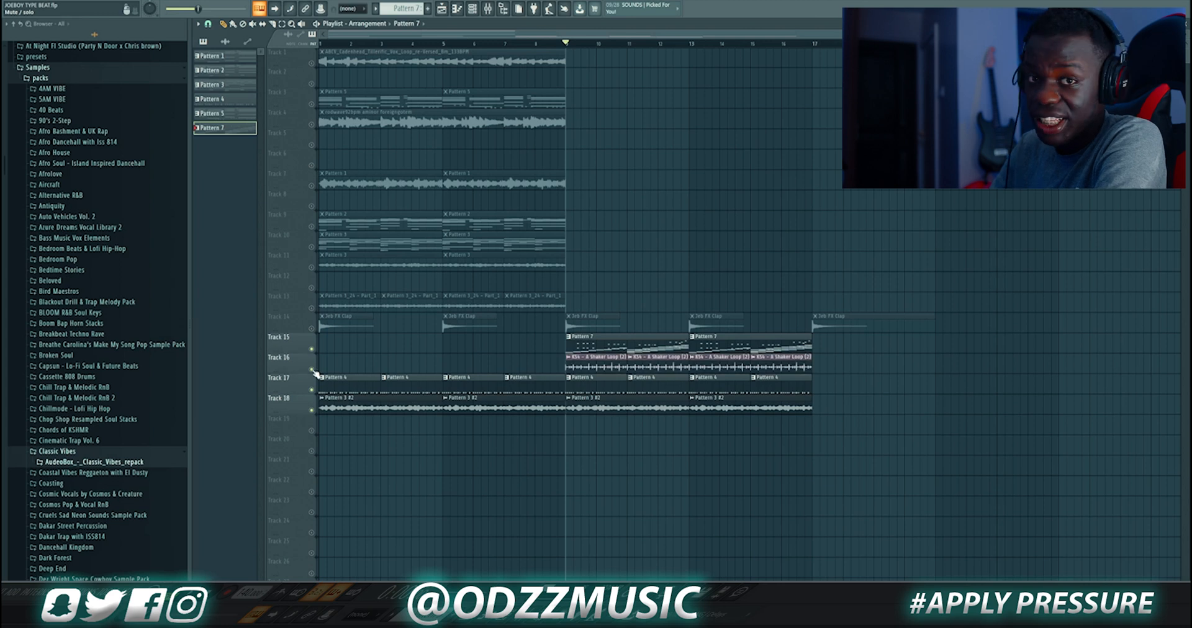
pyautogui.press('space')
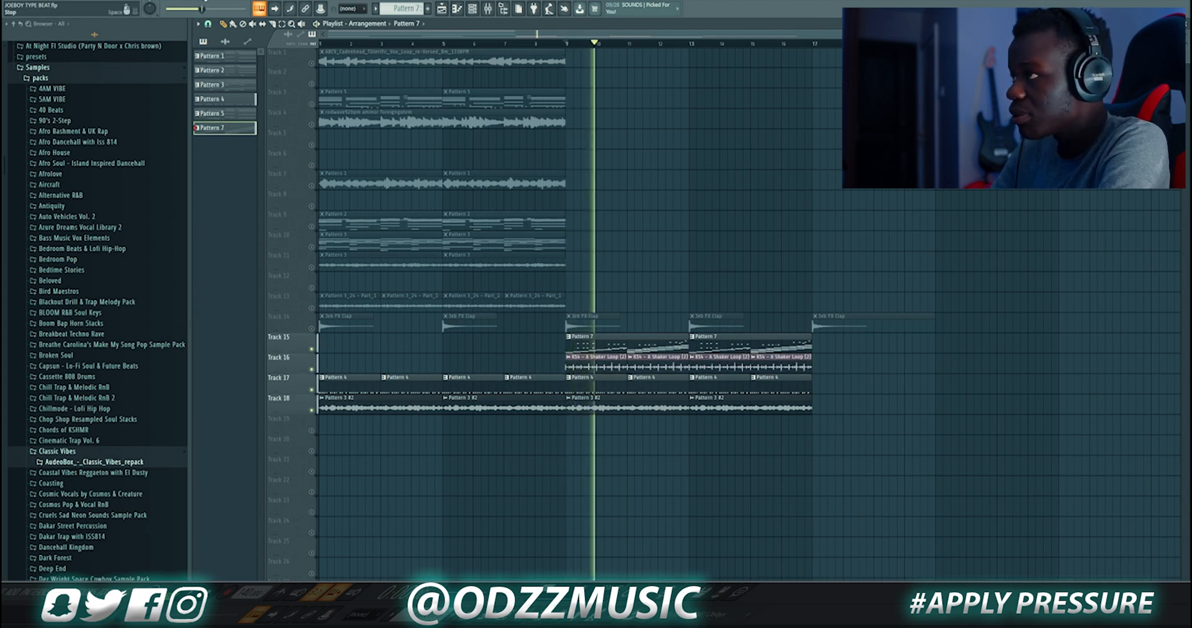
pyautogui.press('space')
# Open the K54 - A Shaker Loop clip's sample settings, close them, and play the section
pyautogui.doubleClick(592, 365)
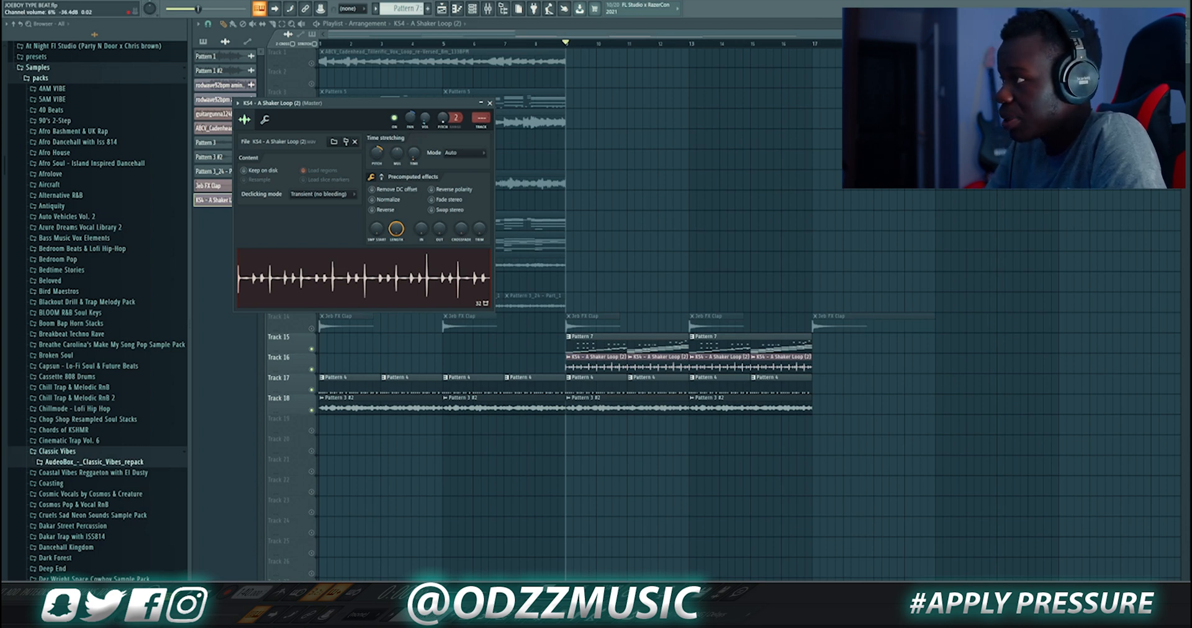
pyautogui.click(489, 103)
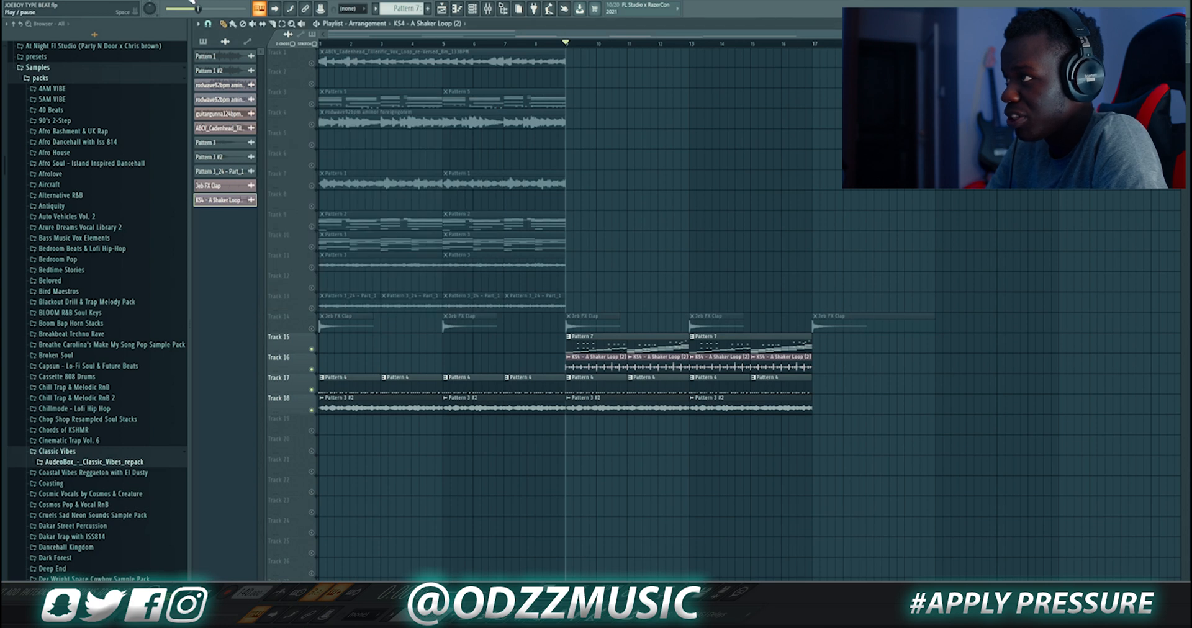
pyautogui.press('space')
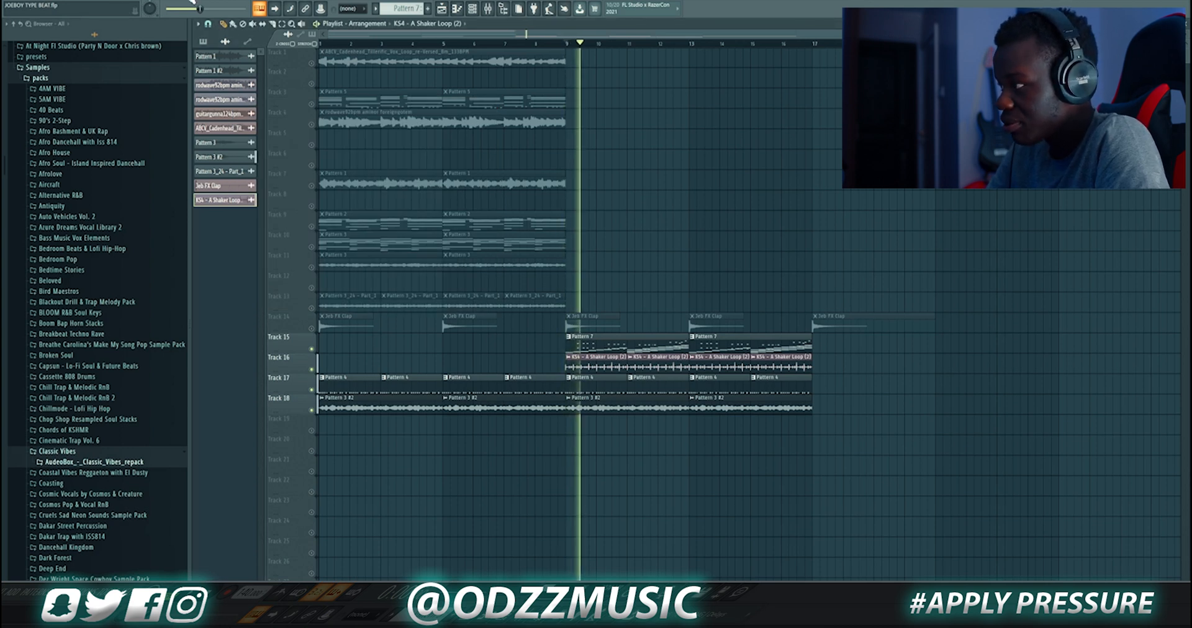
pyautogui.press('space')
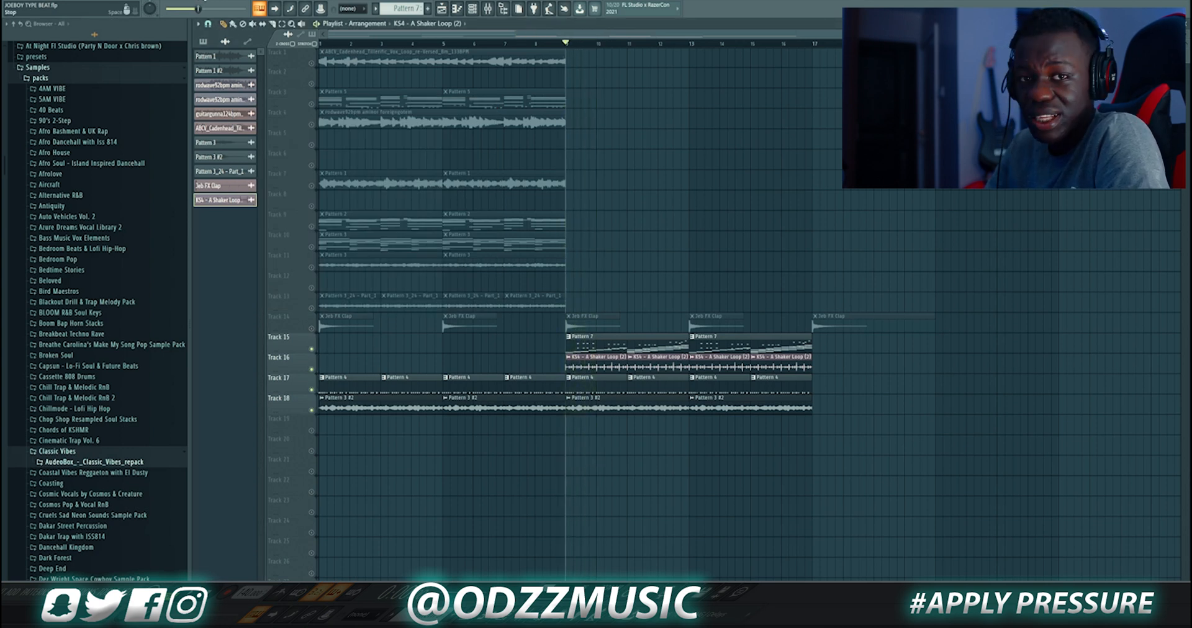
# Inspect the Jeb FX Clap sample settings, then unmute Track 14
pyautogui.doubleClick(585, 328)
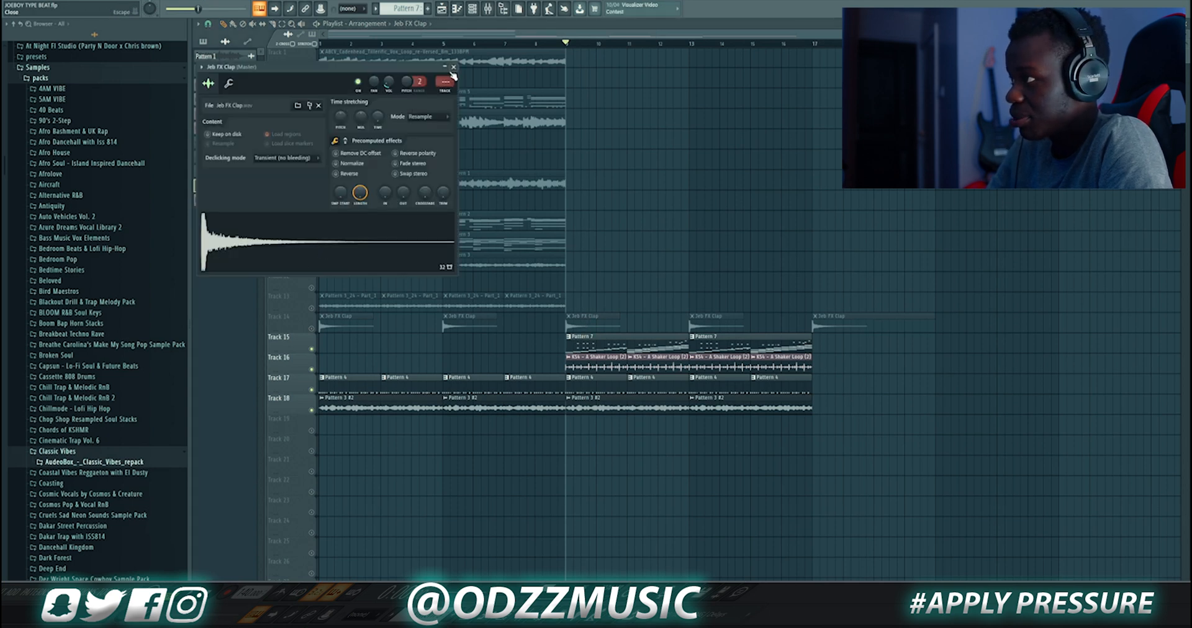
pyautogui.click(454, 67)
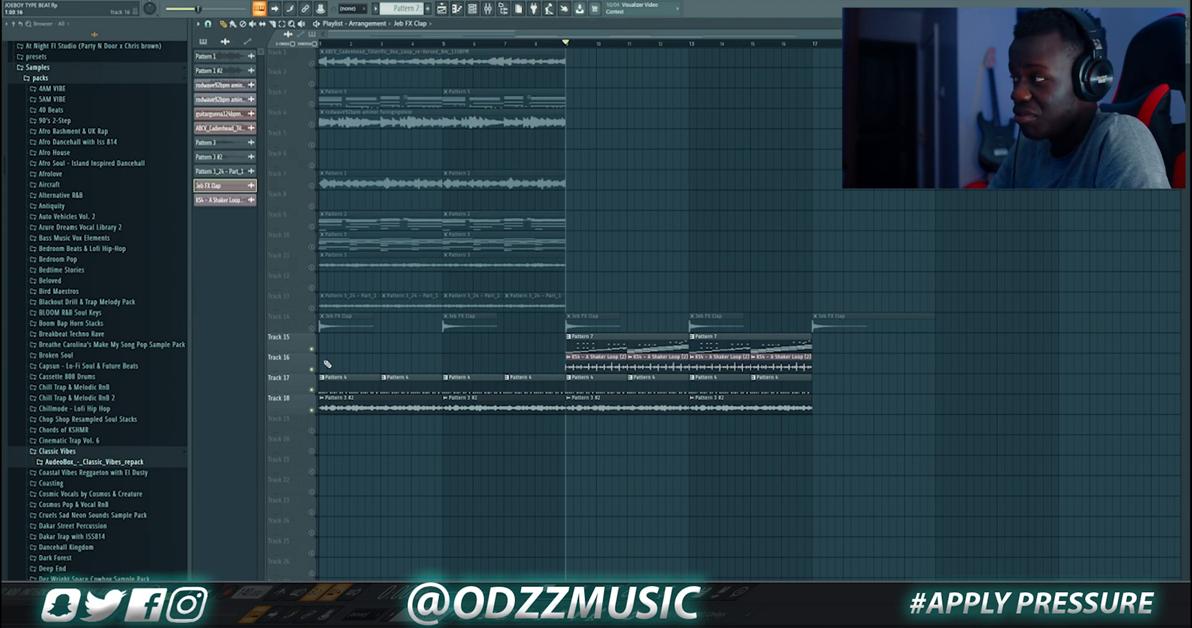
pyautogui.click(312, 328)
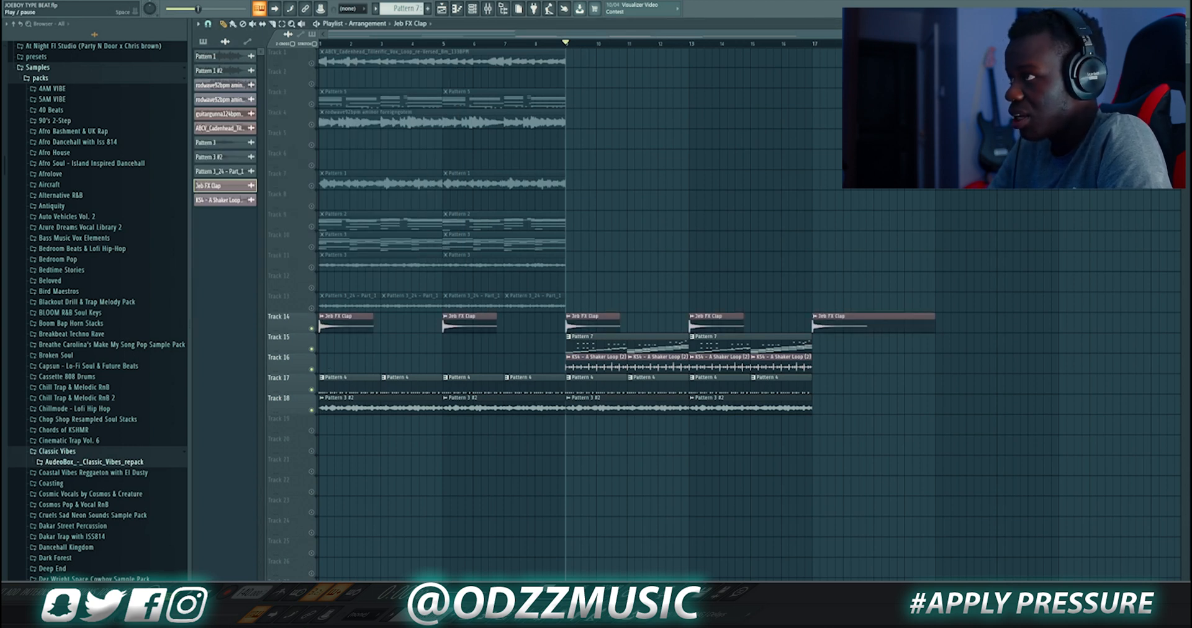
# Play the full arrangement and move the playhead further along the song
pyautogui.click(213, 1)
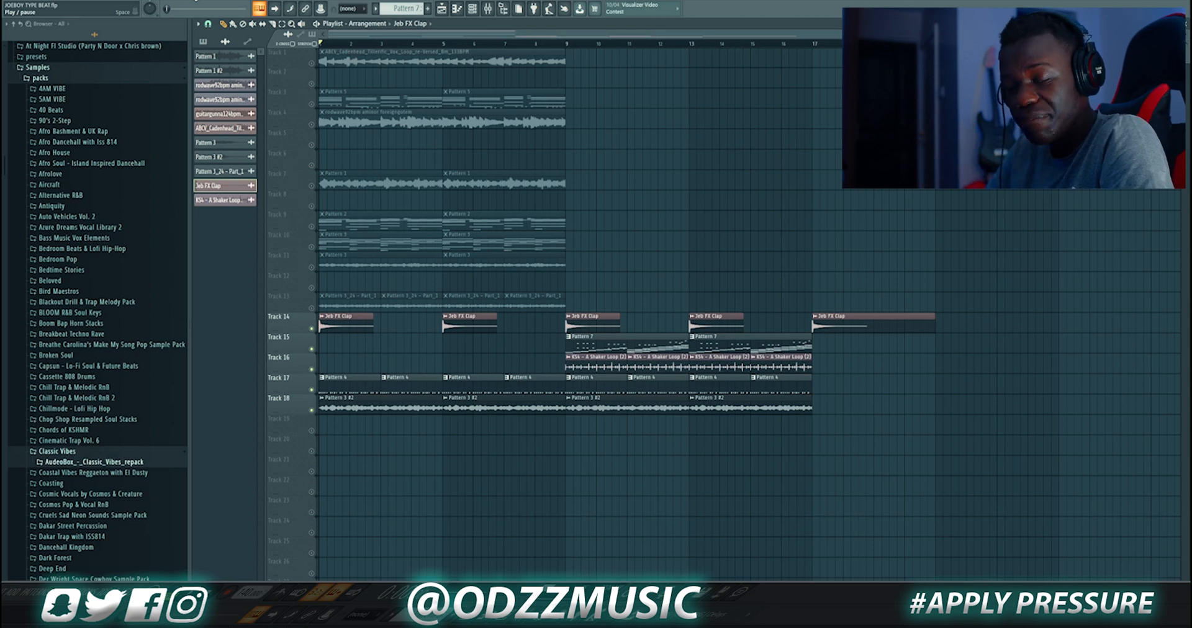
pyautogui.press('space')
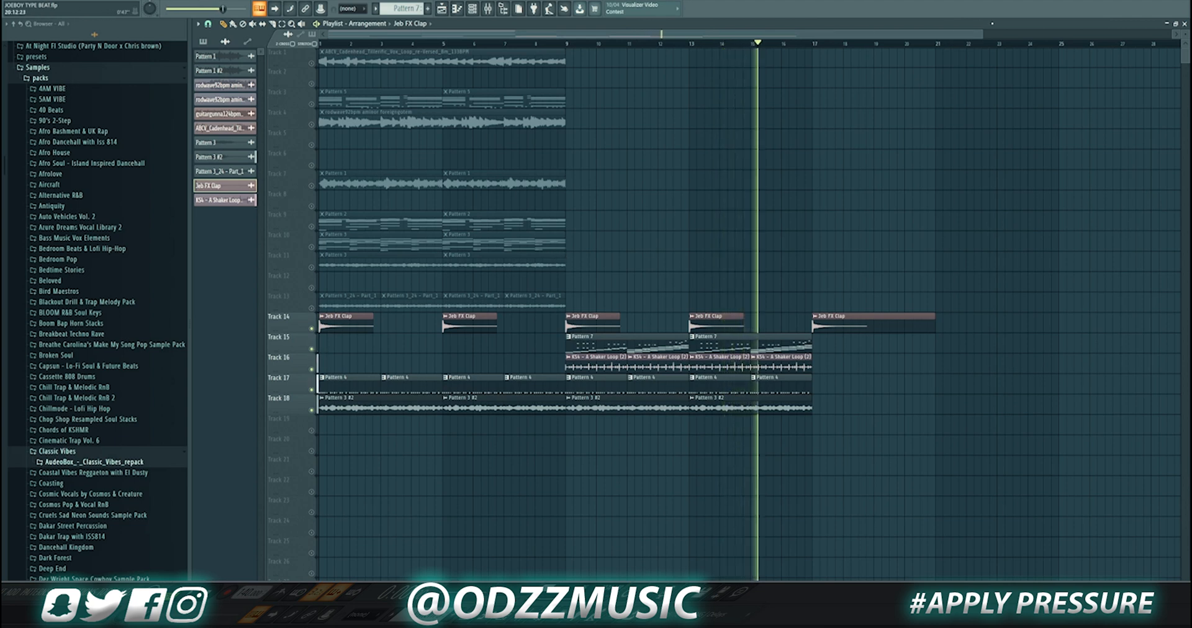
pyautogui.moveTo(982, 35); pyautogui.dragTo(990, 74)
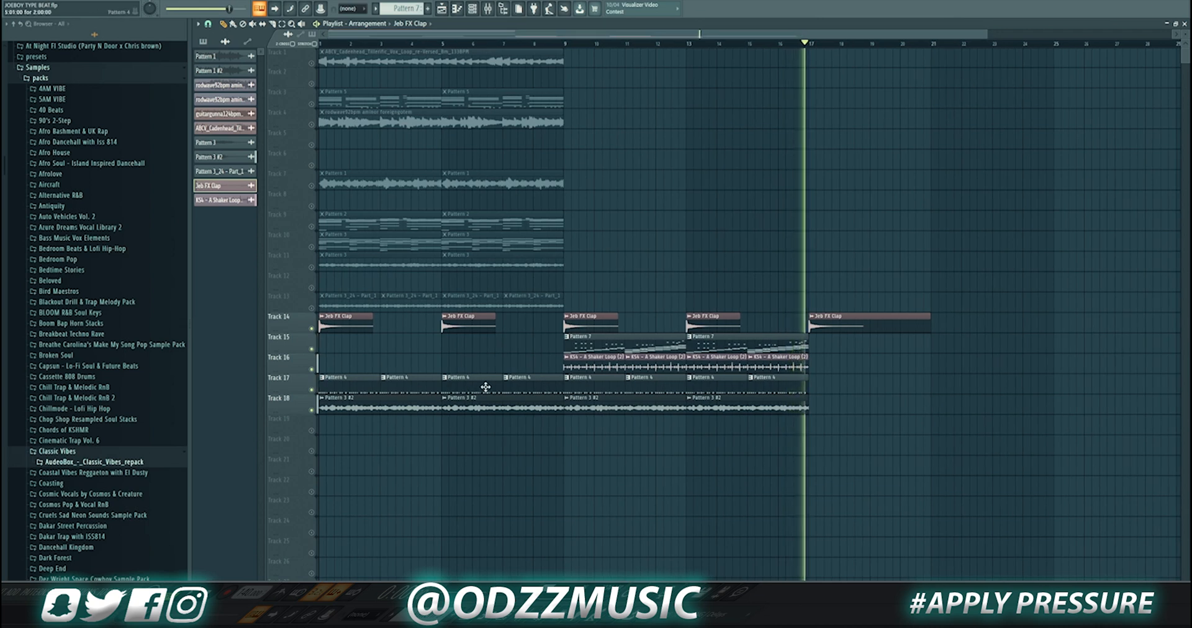
pyautogui.moveTo(605, 624)
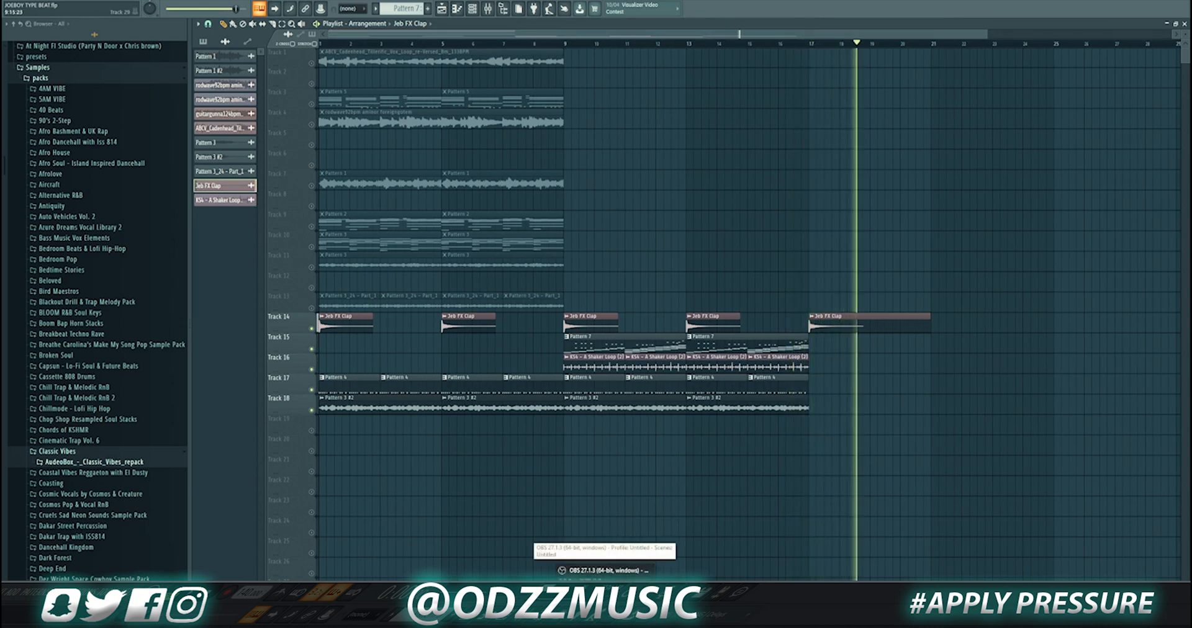
pyautogui.click(606, 570)
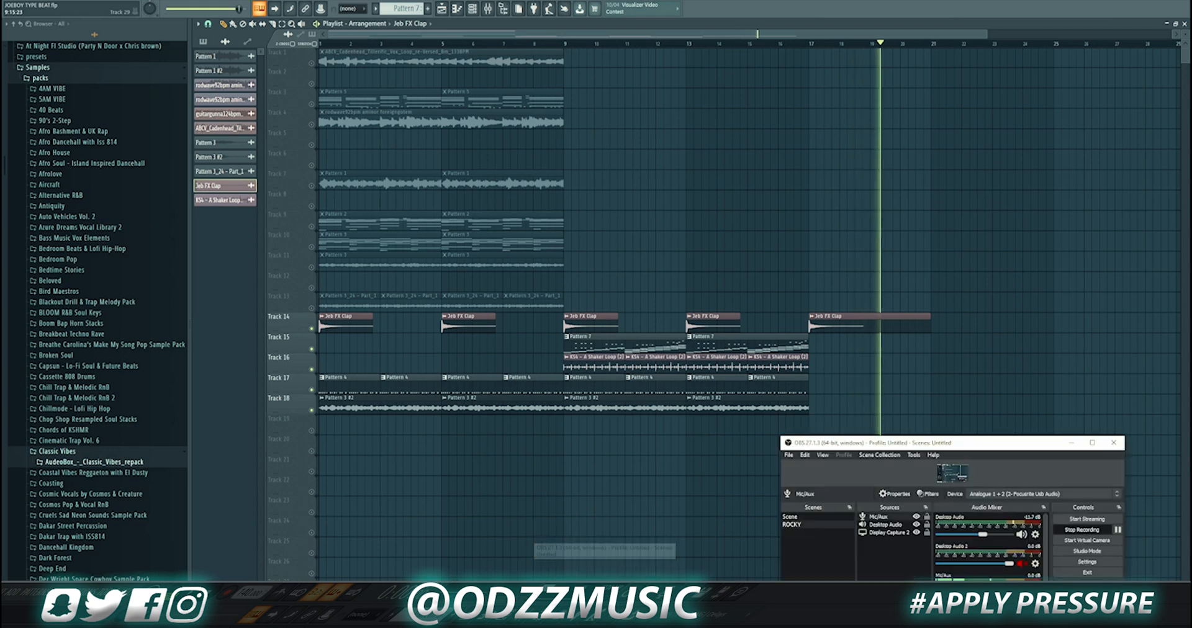